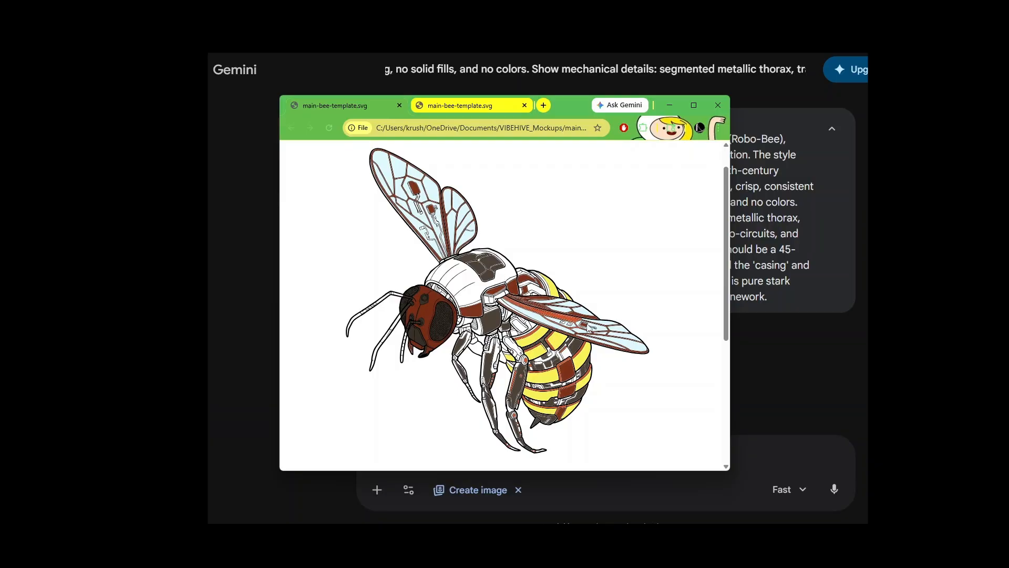
Step: Examine the SVG source code of main-bee-template.svg, then return to the rendered bee illustration
click(370, 111)
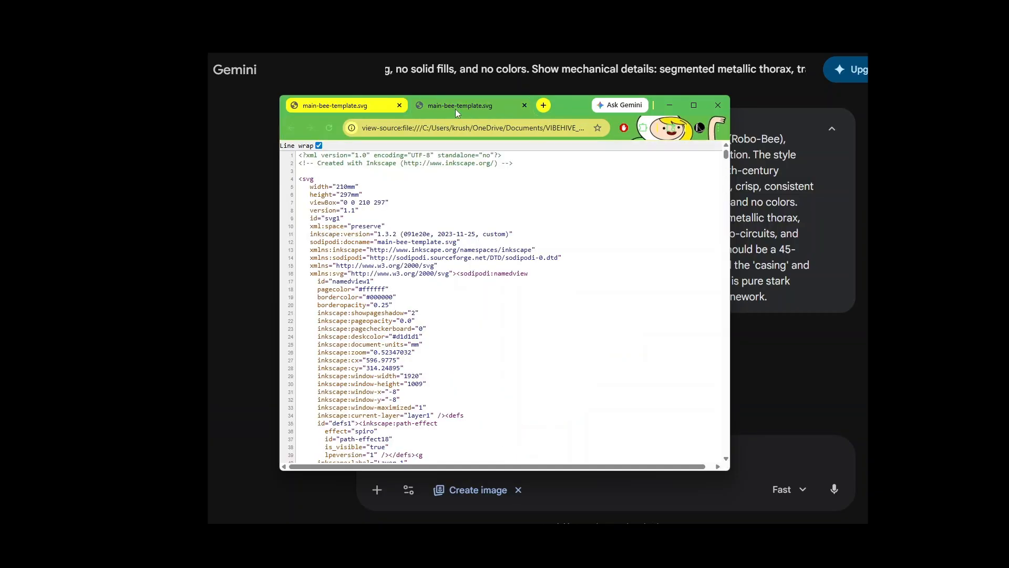
scroll(476, 287, down, 20)
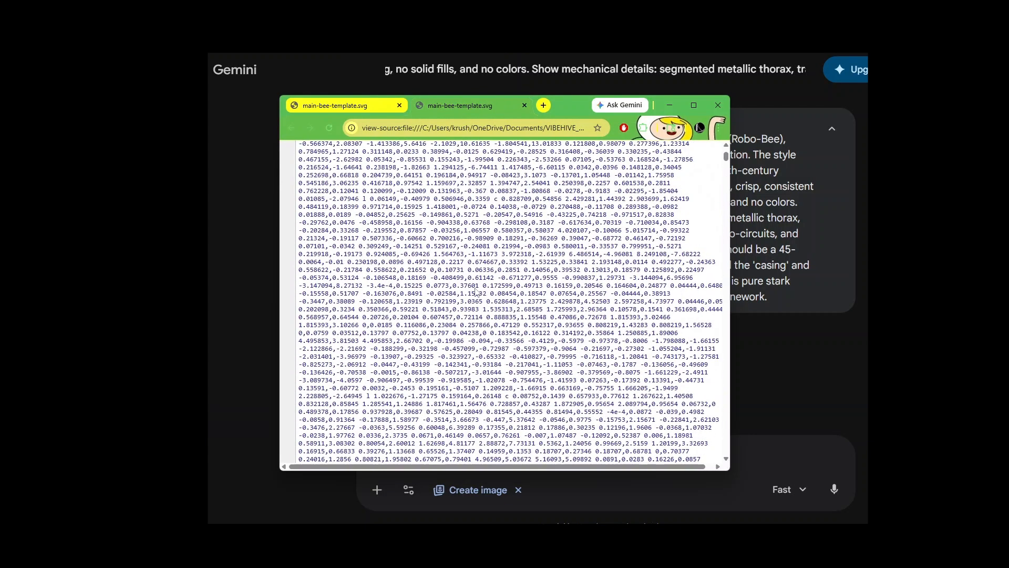
scroll(476, 292, down, 20)
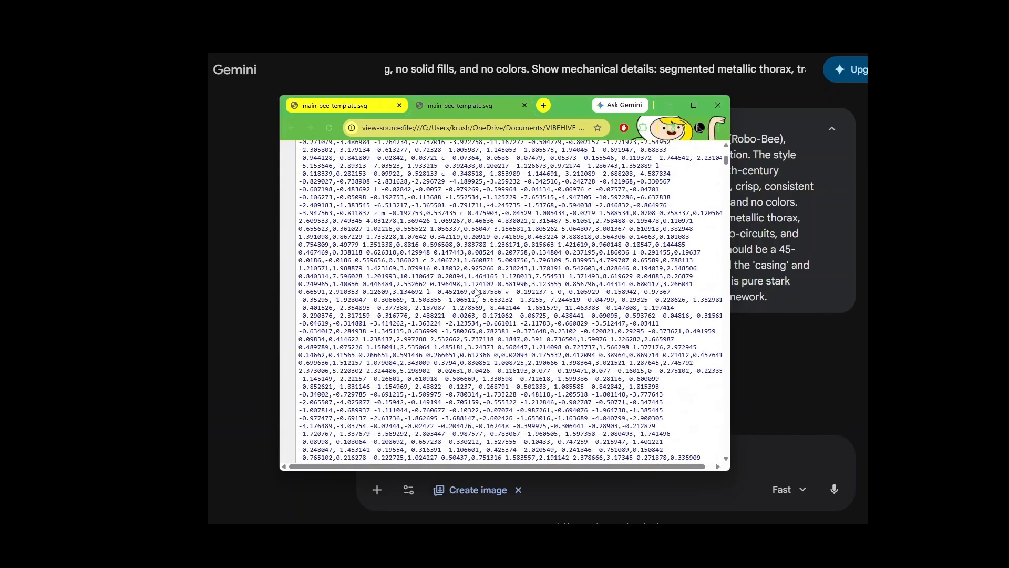
scroll(476, 291, down, 10)
key(ctrl+Tab)
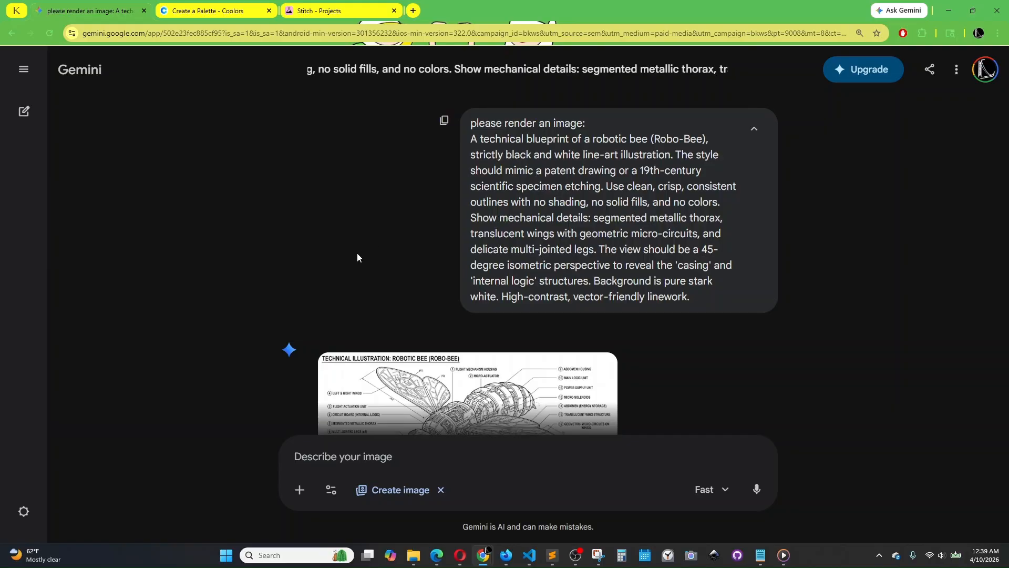
Step: Review the Gemini conversation from the first robotic bee blueprint prompt to the request combining the sketch posture with robotic details
scroll(352, 255, down, 3)
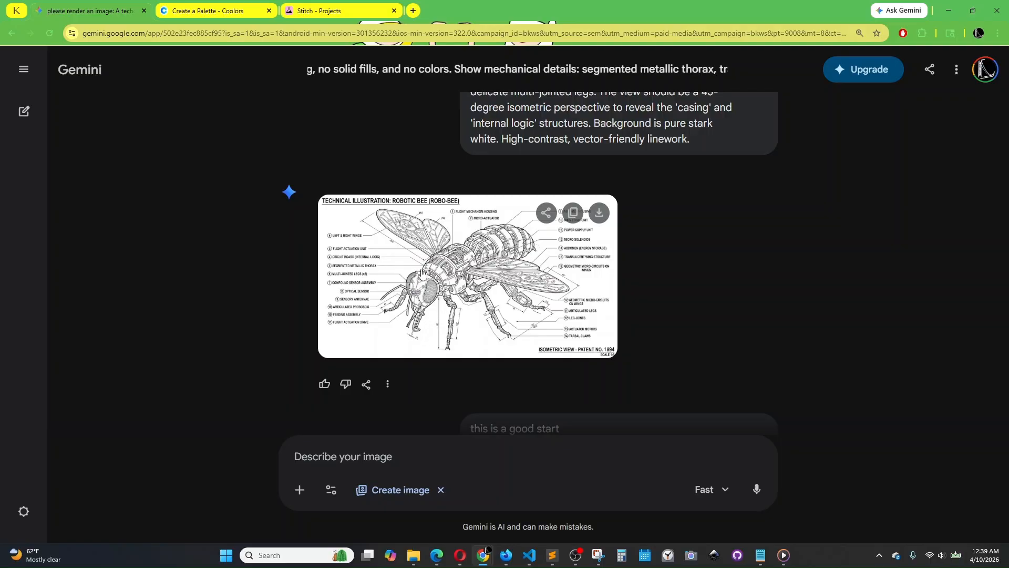
scroll(423, 283, down, 2)
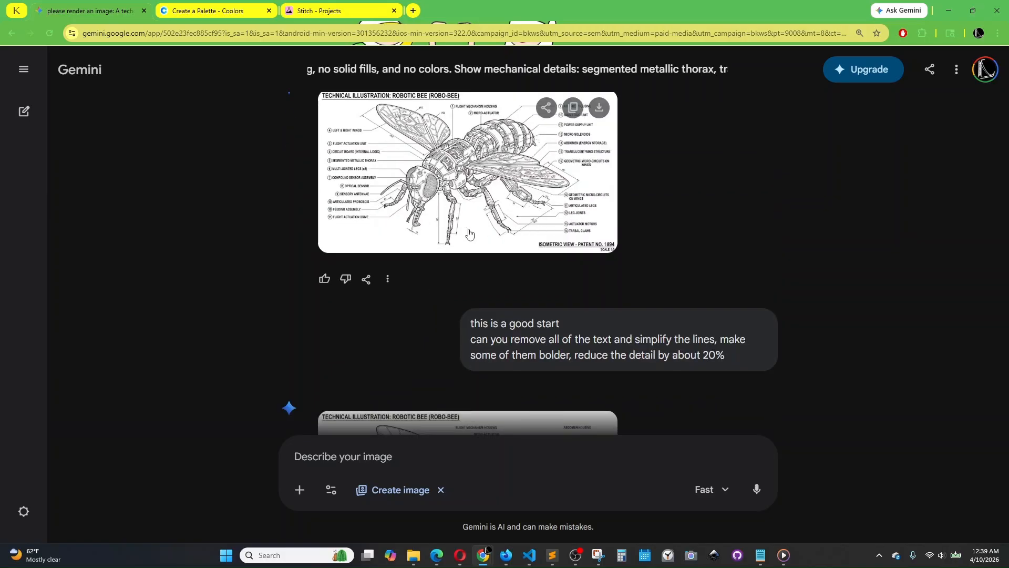
scroll(474, 234, down, 1)
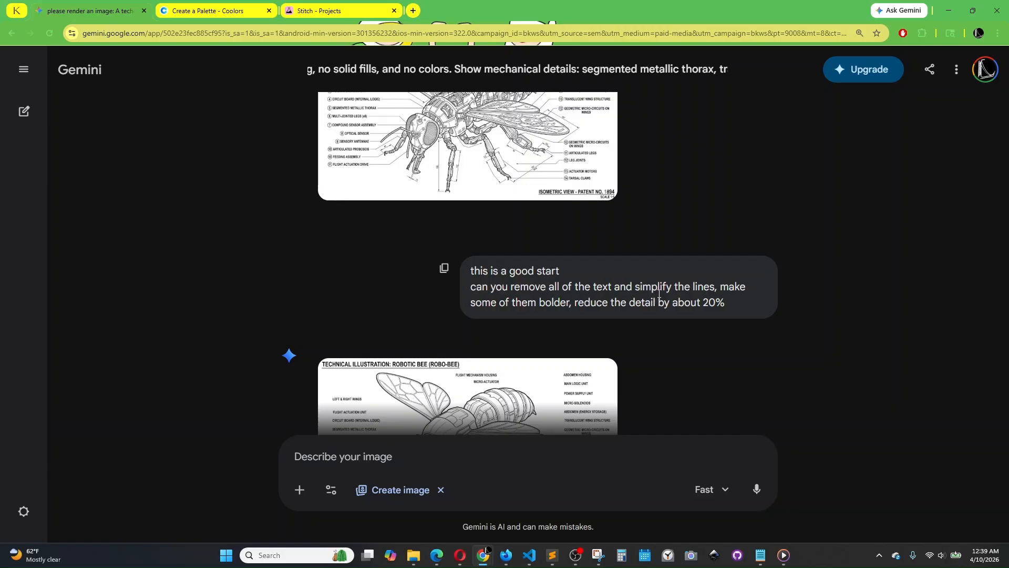
scroll(674, 300, down, 1)
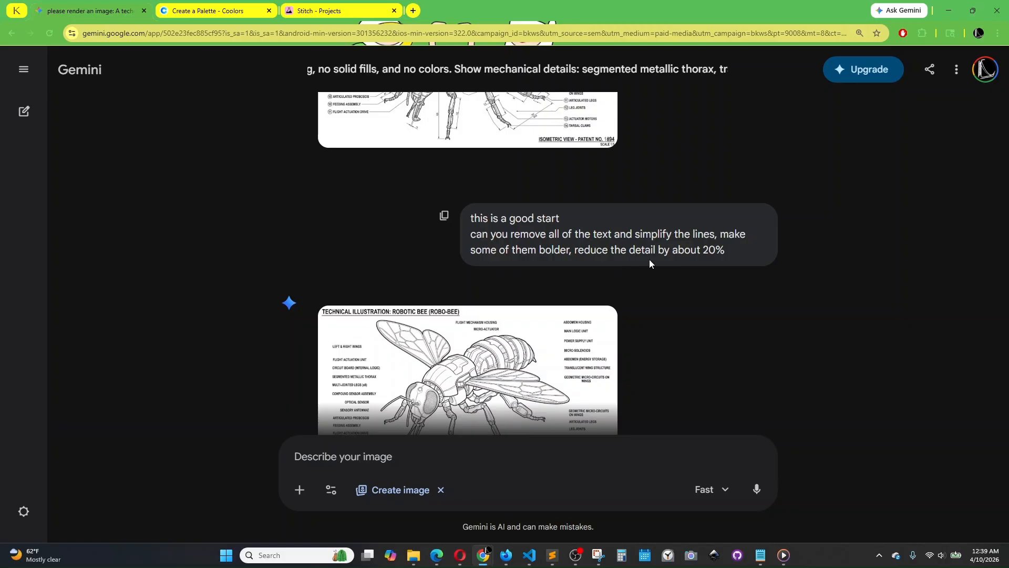
scroll(648, 259, down, 1)
scroll(463, 341, down, 1)
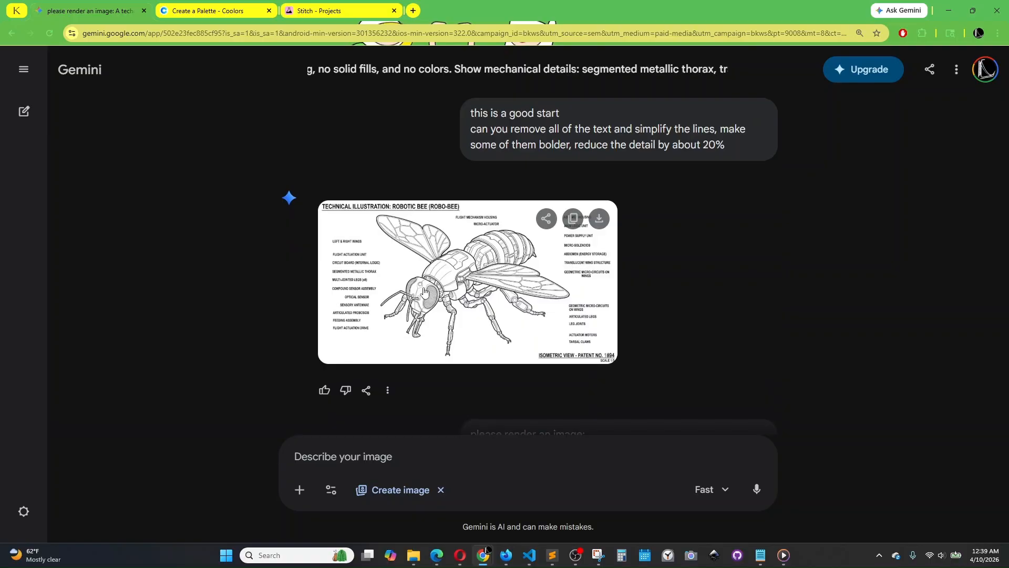
scroll(423, 286, down, 2)
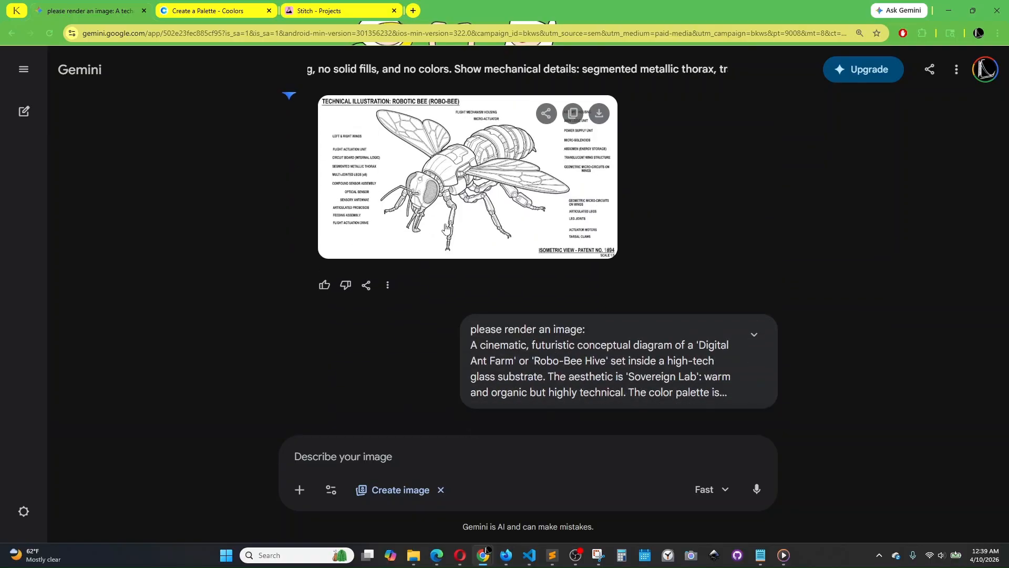
scroll(446, 227, down, 4)
scroll(444, 283, down, 10)
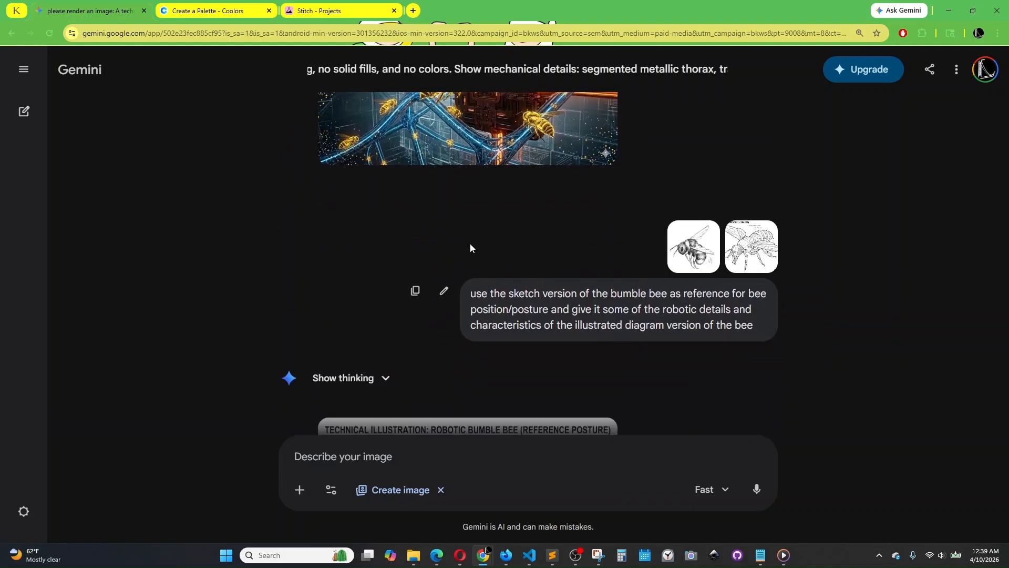
scroll(563, 253, down, 1)
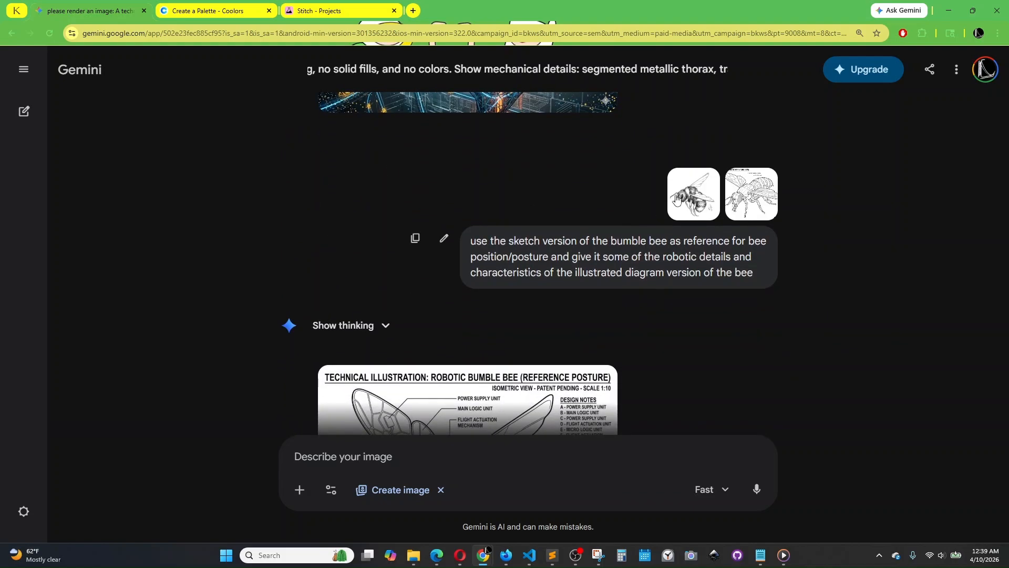
Step: Preview the two reference images attached to the prompt, the bumble bee sketch and the robotic bee diagram, closing each one
click(683, 200)
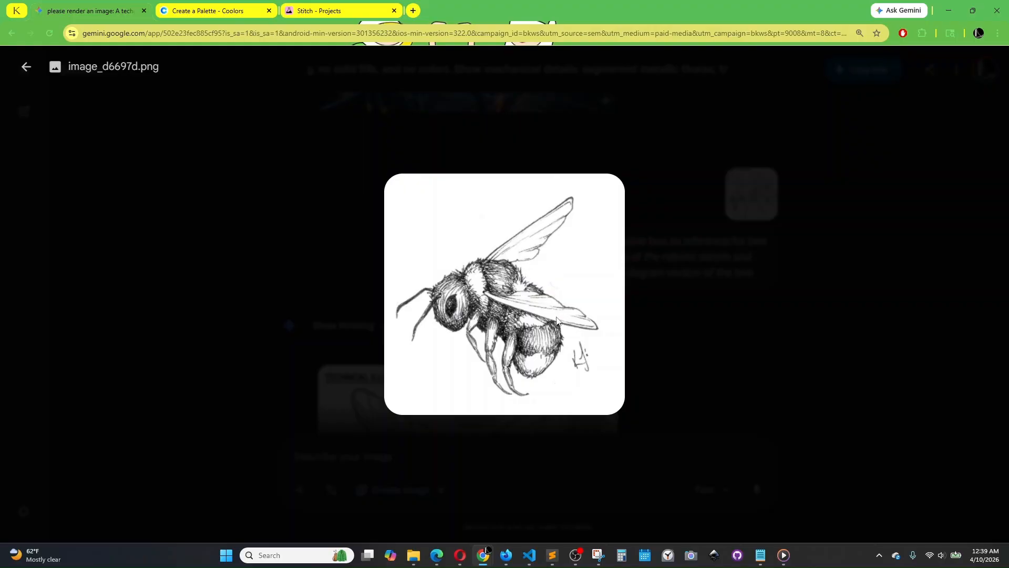
click(667, 287)
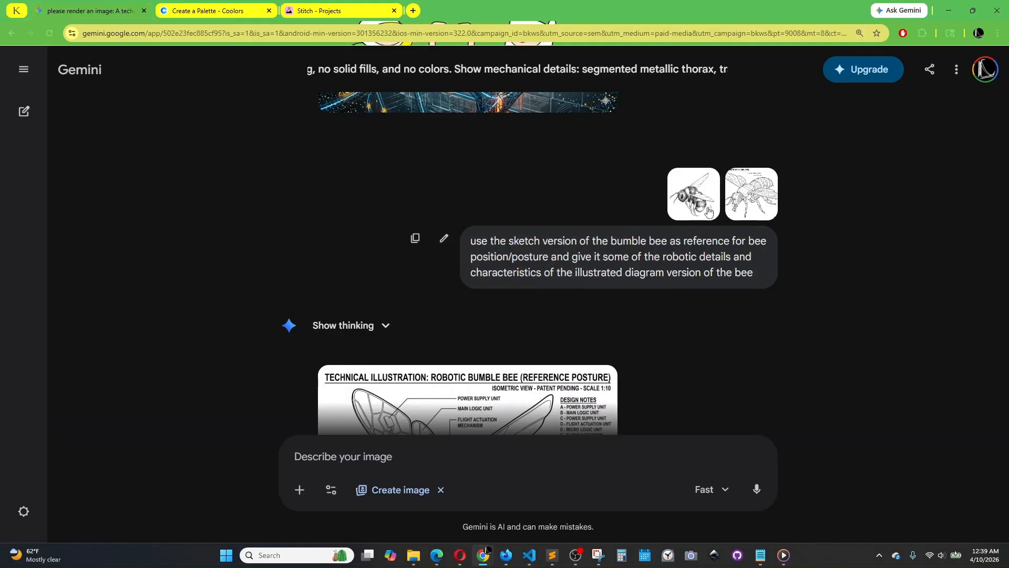
click(735, 214)
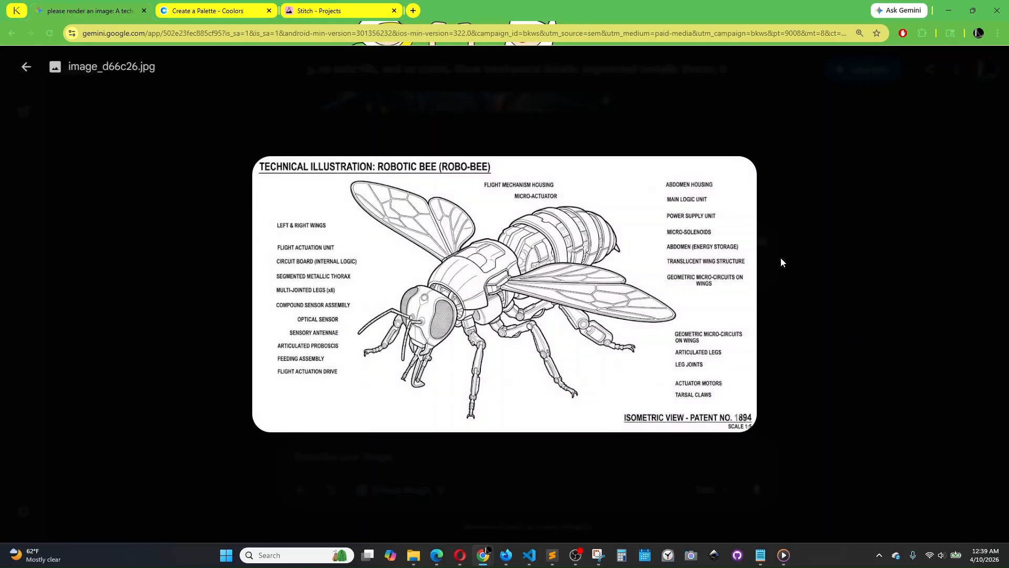
click(790, 279)
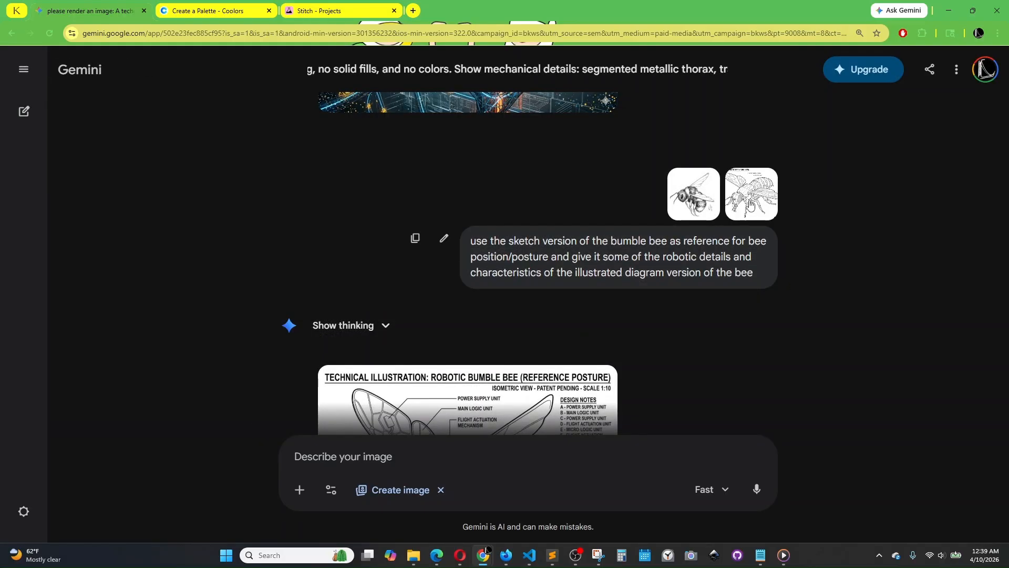
Step: Examine the generated robotic bumble bee illustration that follows the reference posture
scroll(588, 348, down, 3)
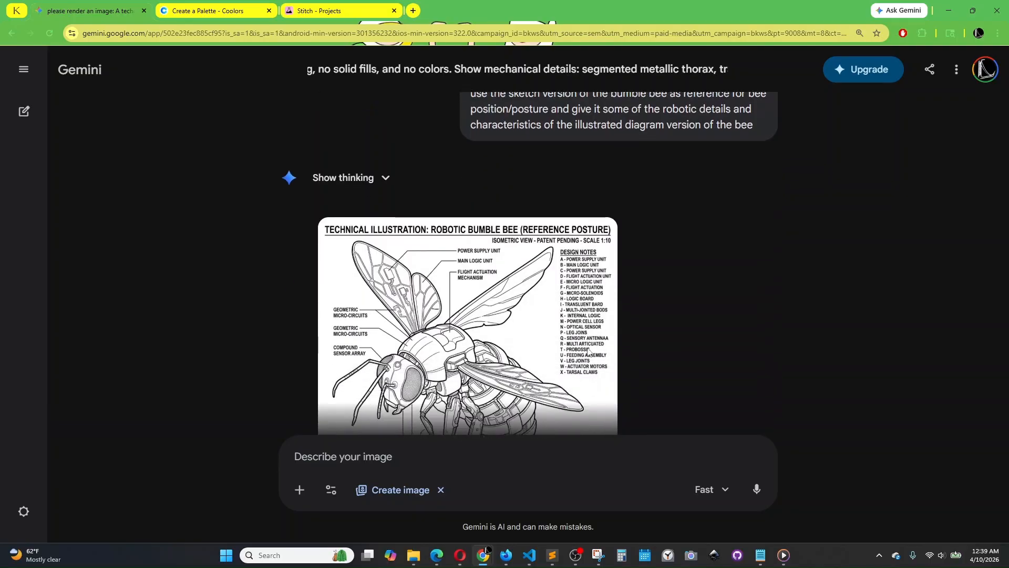
scroll(421, 353, down, 2)
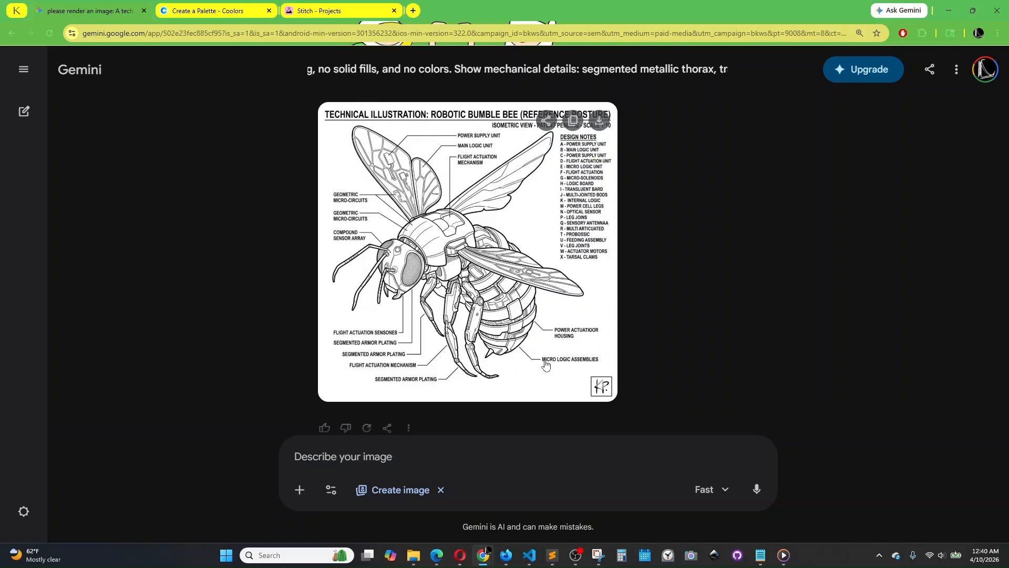
scroll(545, 364, down, 1)
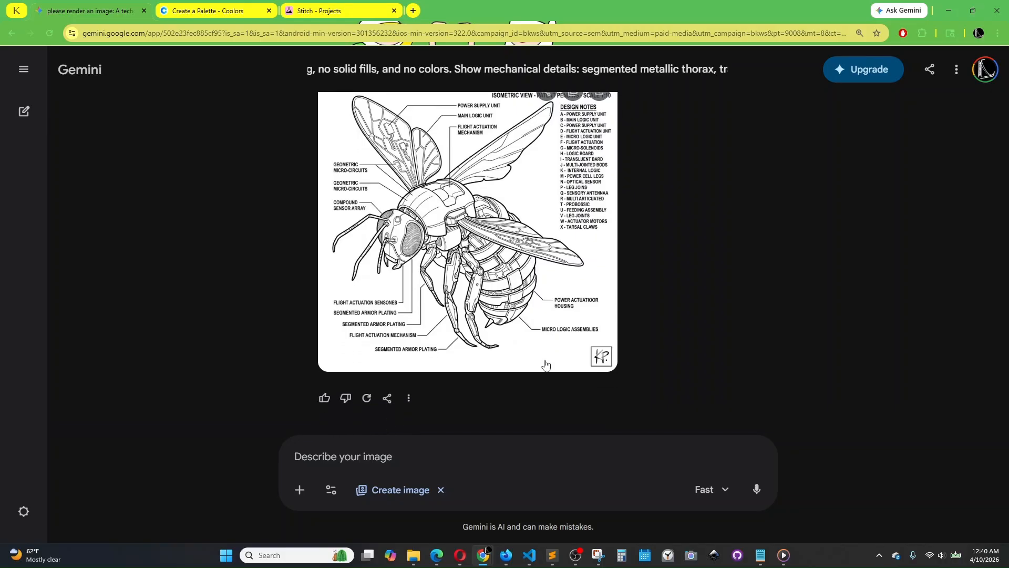
scroll(545, 364, up, 1)
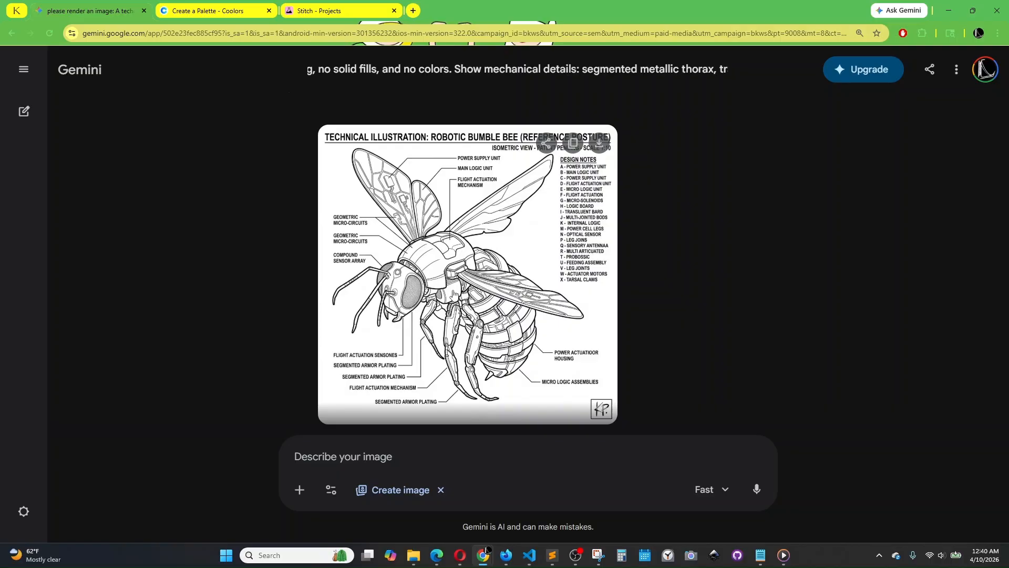
Step: Switch to the robo-bee-illustration video in Media Player and play it up to the node editing of the leftover label lines, then pause
mouse_move(784, 555)
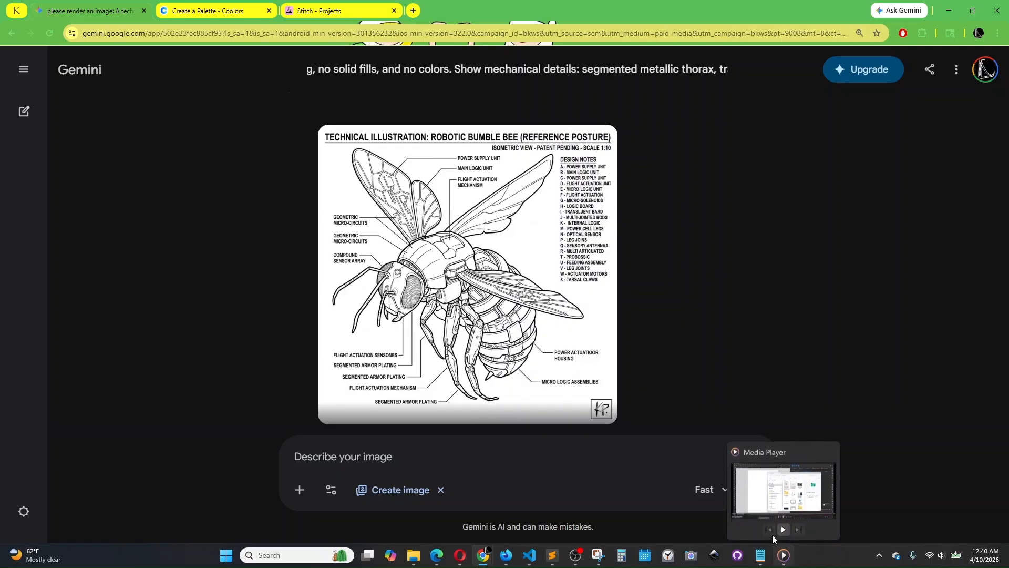
click(785, 560)
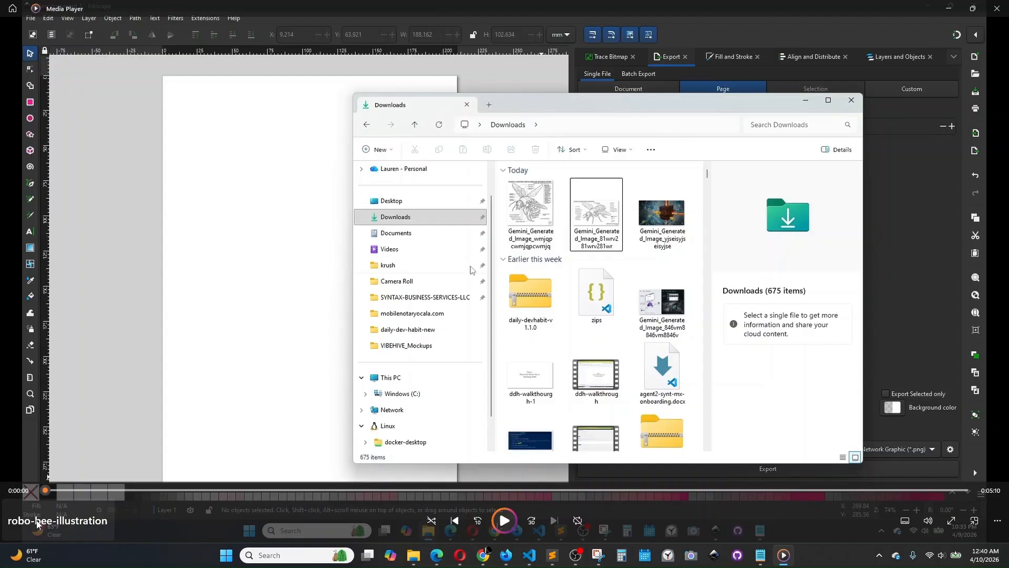
click(504, 520)
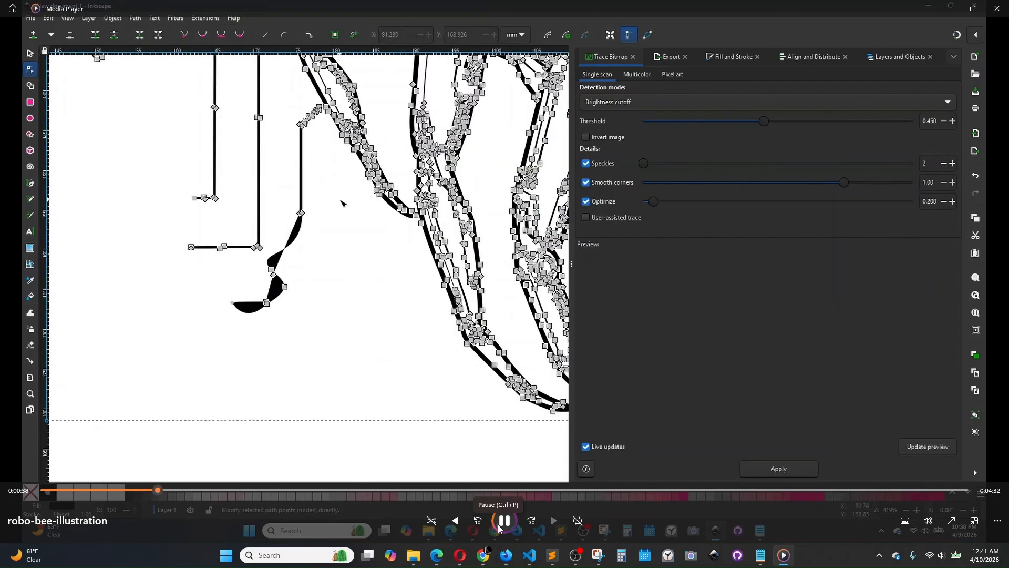
click(504, 522)
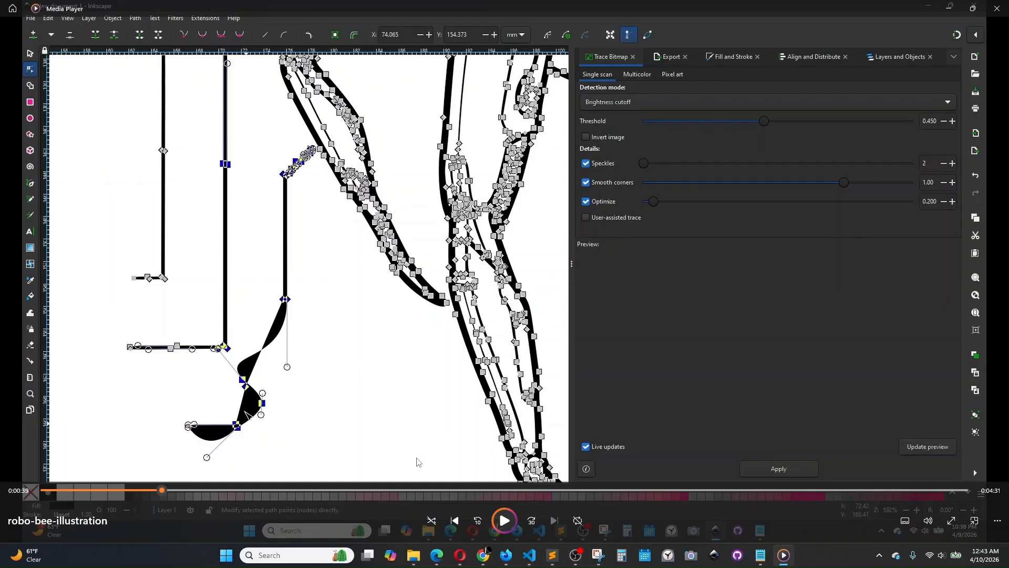
Step: Play the video through the Pen tool and Difference cleanup to the color palette setup, pausing to examine the stages
click(504, 520)
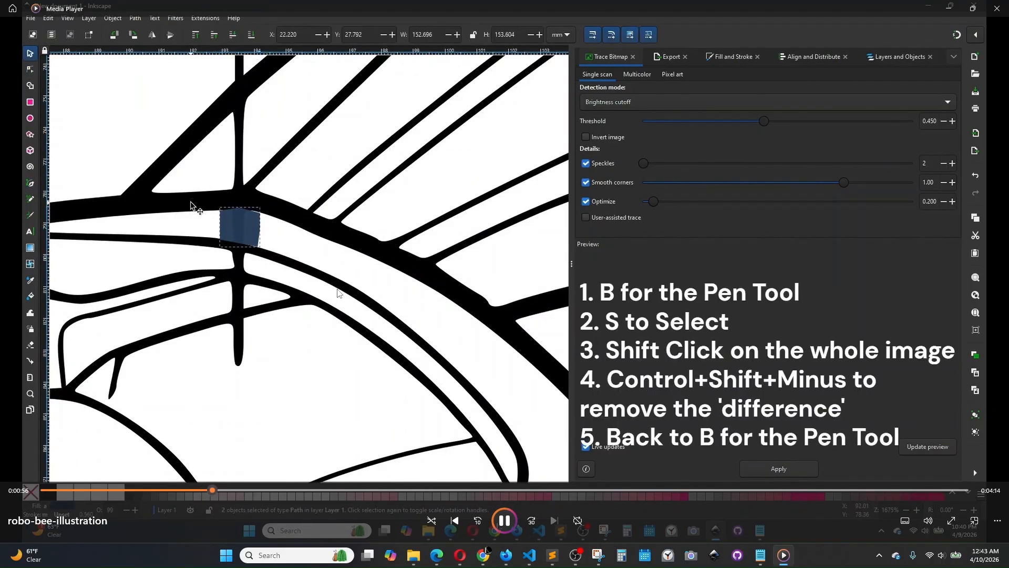
click(504, 520)
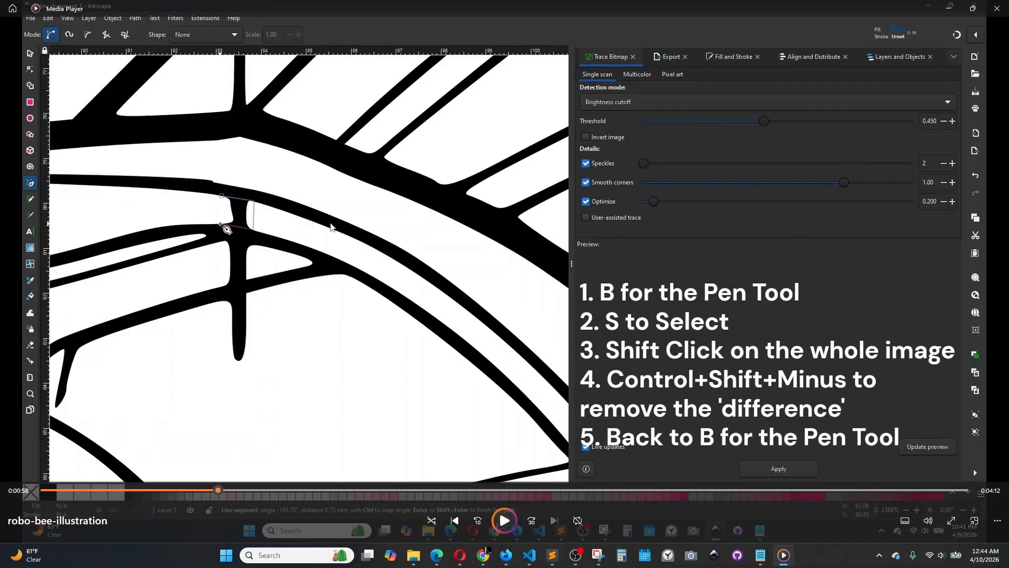
click(503, 520)
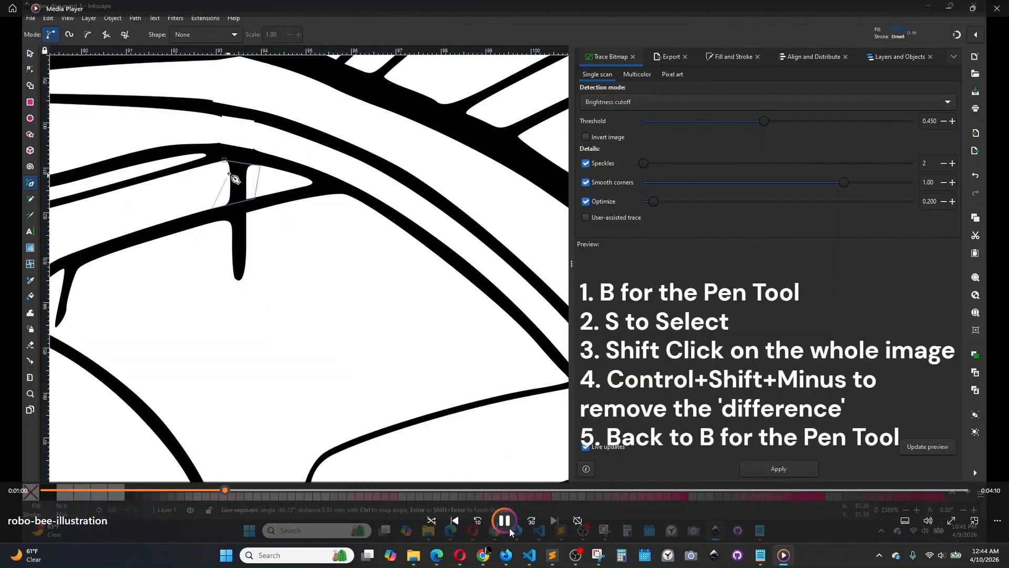
click(509, 526)
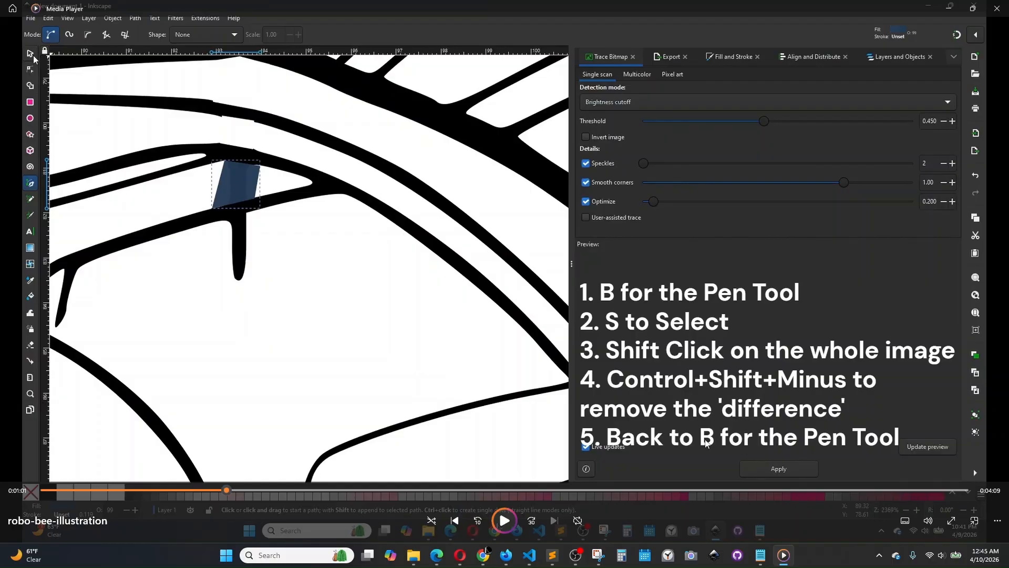
click(505, 520)
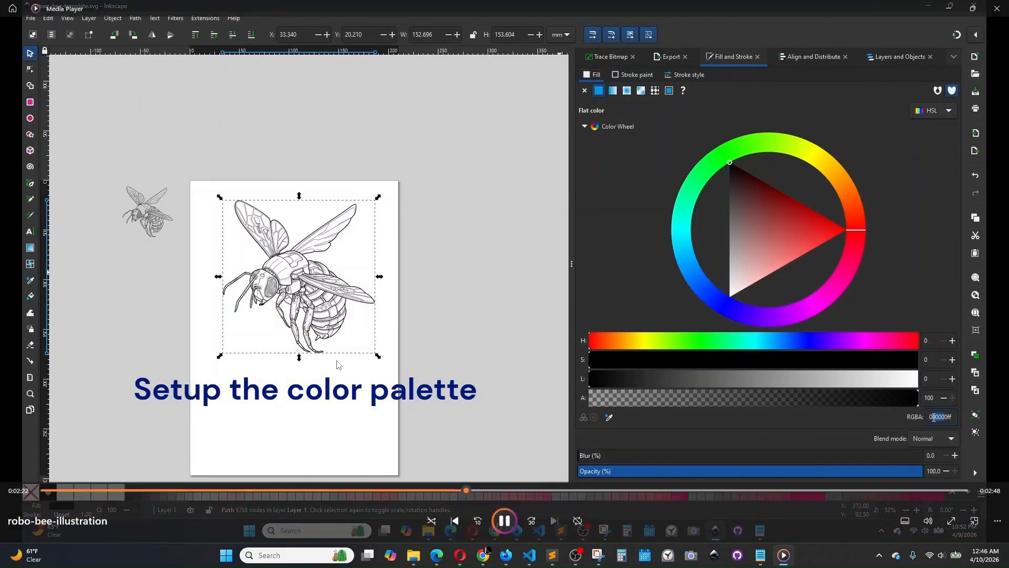
click(509, 523)
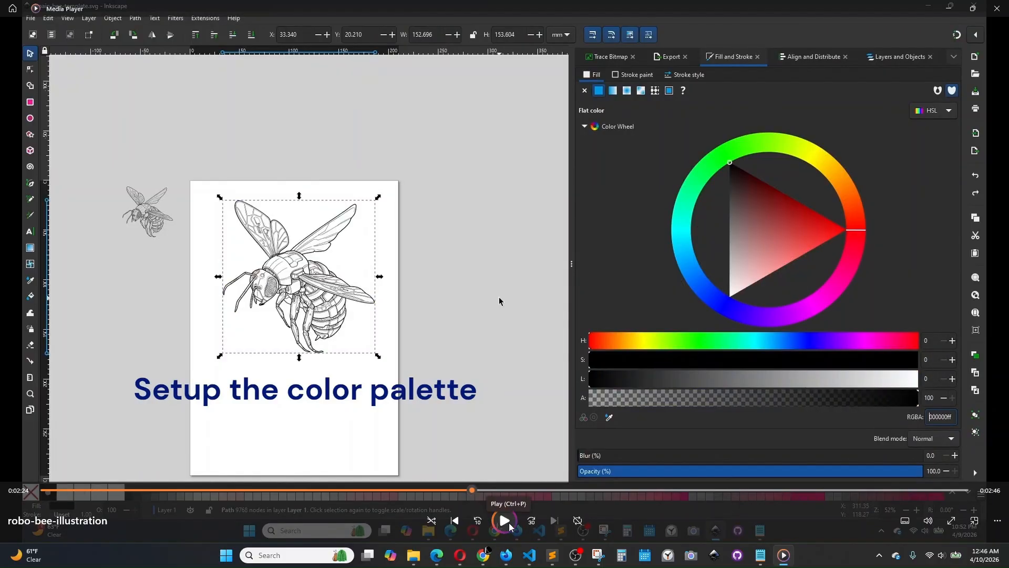
Step: Switch to the Coolors palette in Chrome and open the ivory note with the color hex codes in Notepad
mouse_move(492, 555)
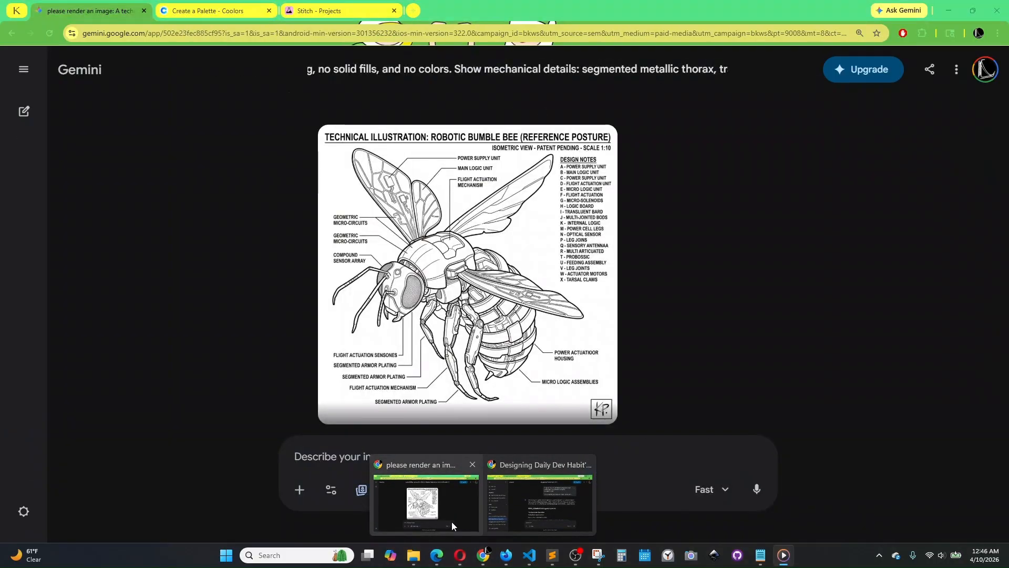
click(450, 521)
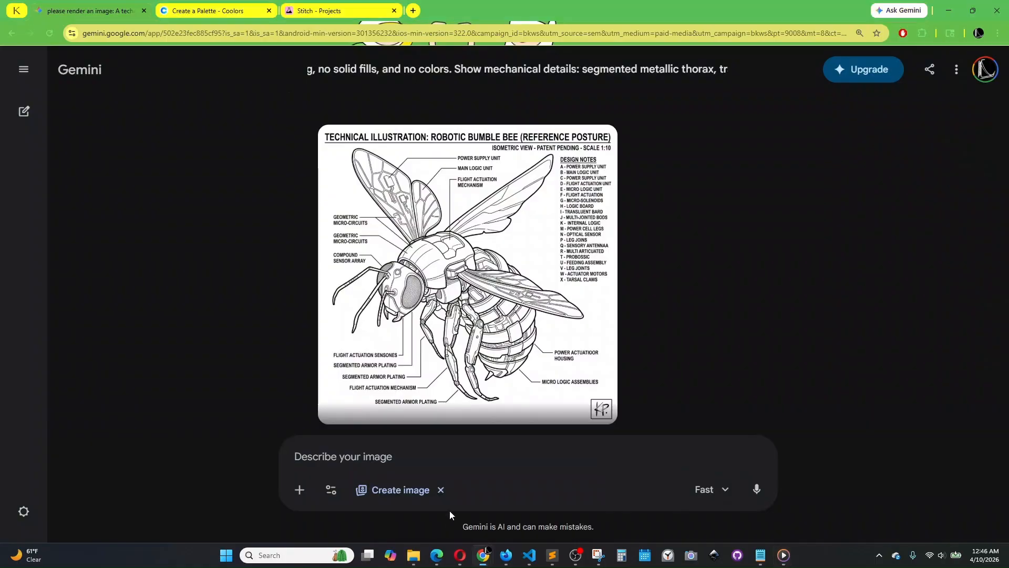
click(216, 21)
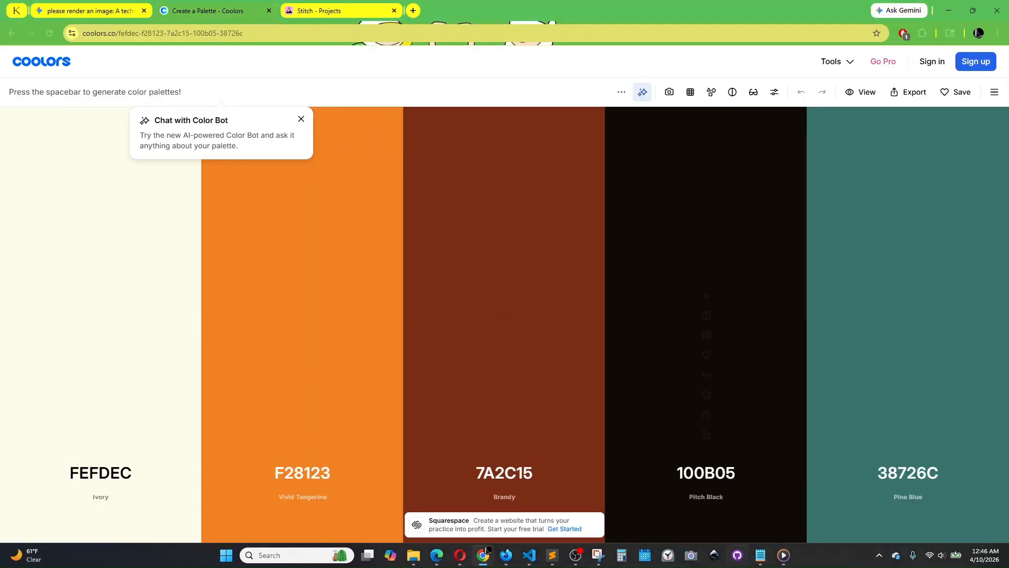
click(761, 555)
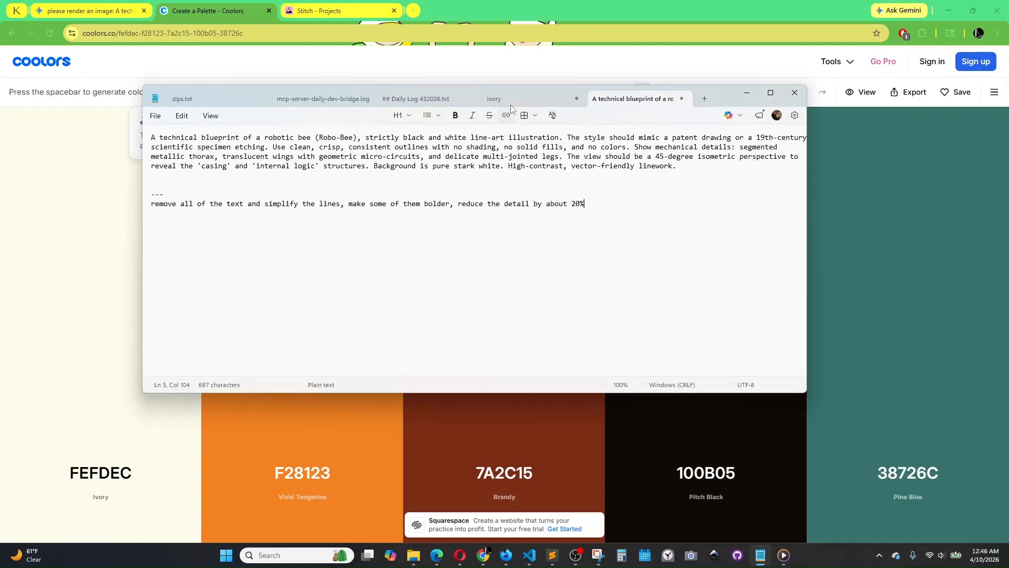
click(512, 101)
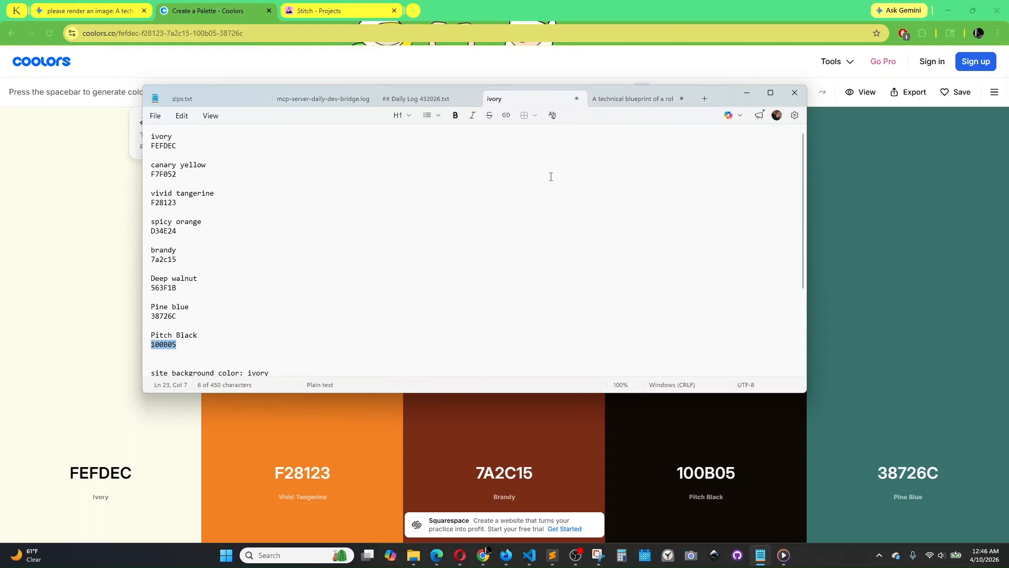
Step: Minimize Notepad and Chrome, play the robo-bee-illustration video through the creation of the hex-colored palette rectangles, and pause it
click(745, 96)
click(956, 9)
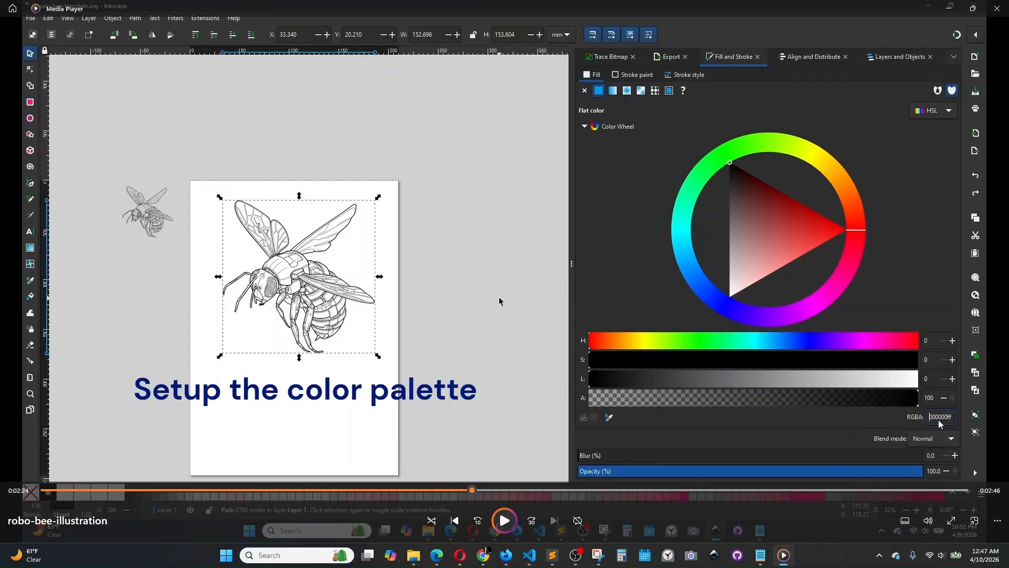
click(506, 521)
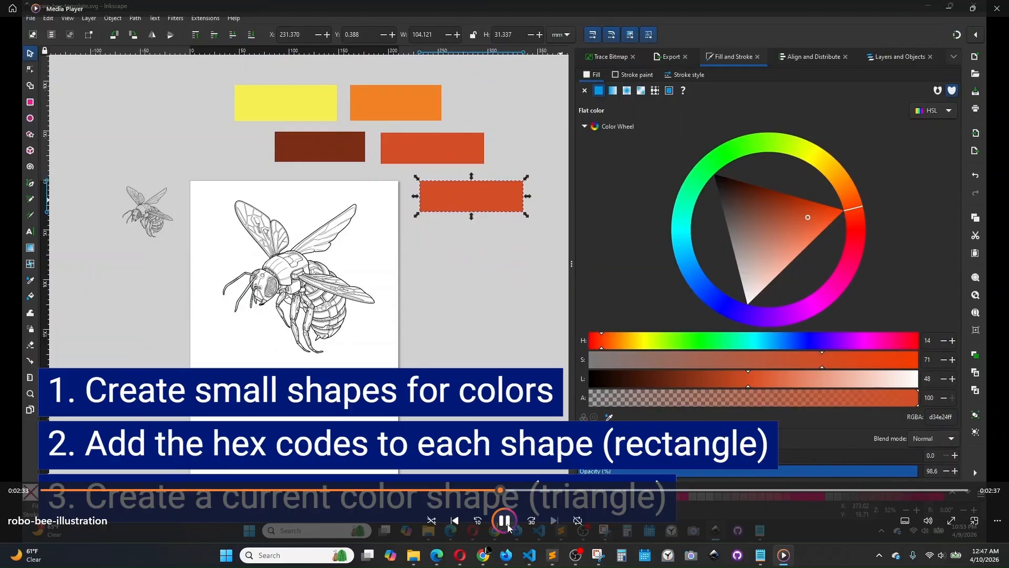
click(506, 523)
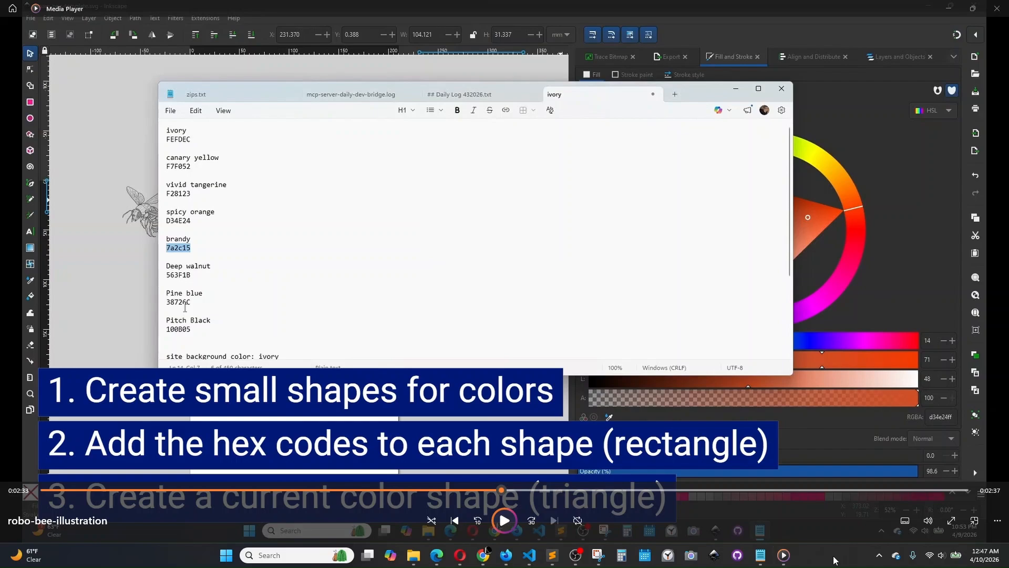
Step: Load the canary yellow palette color into the triangle swatch and fill the first upper abdomen panel with the Fill tool
click(30, 295)
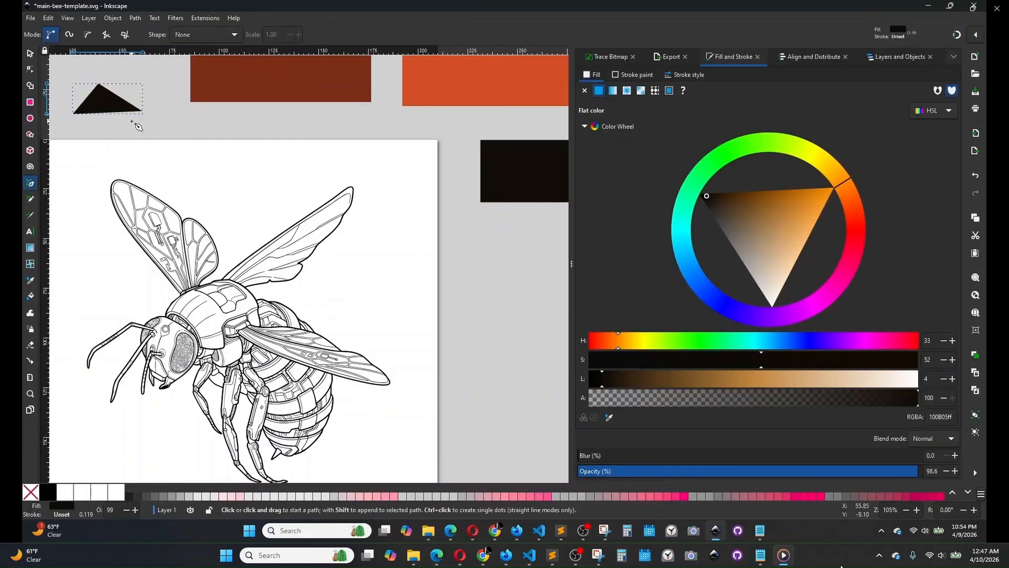
scroll(243, 95, up, 4)
click(243, 94)
key(u)
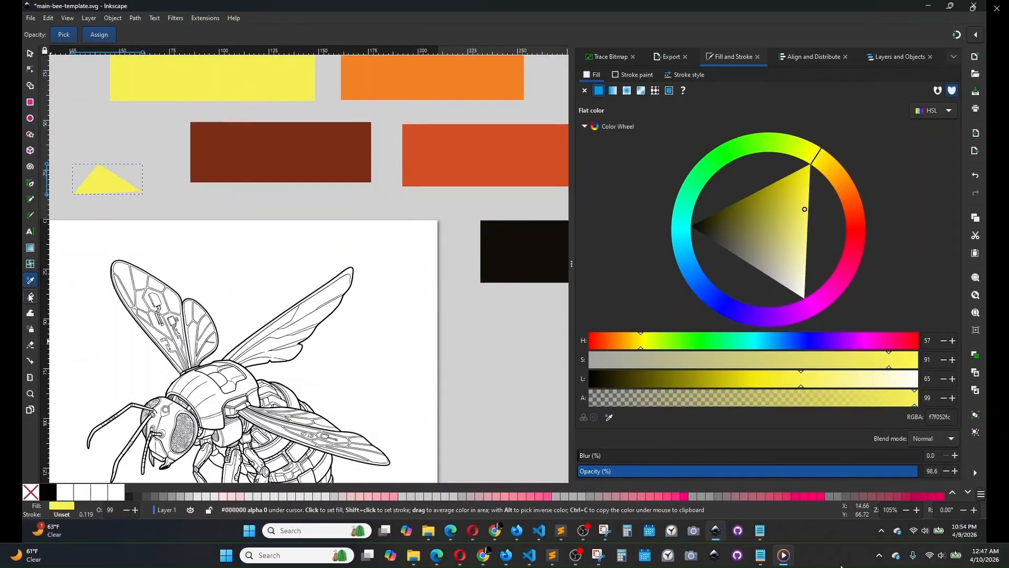
scroll(352, 189, up, 5)
click(352, 189)
scroll(353, 191, down, 2)
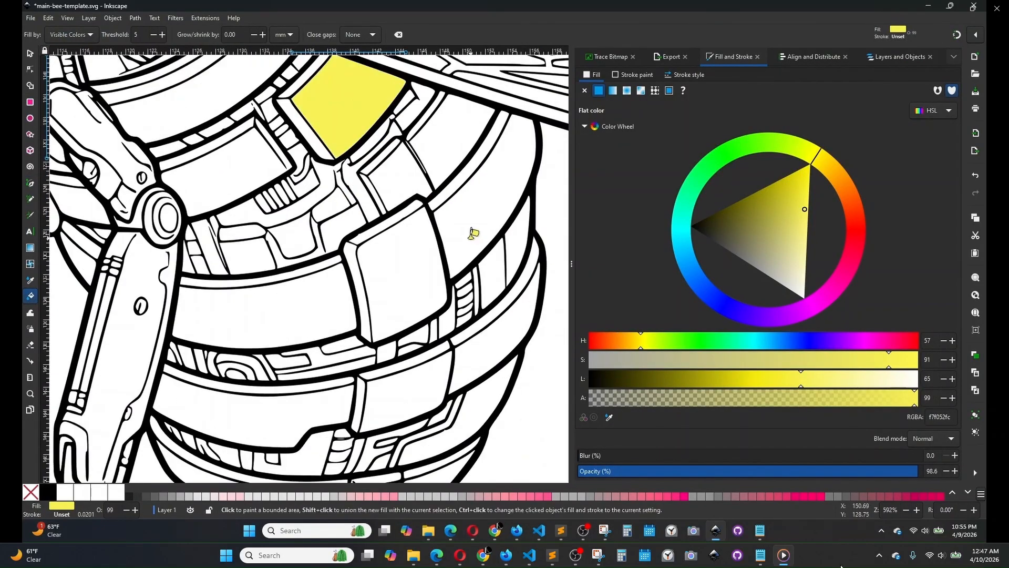
Step: Fill the remaining broad bands of the bee's abdomen with canary yellow
click(474, 233)
scroll(472, 236, down, 3)
click(427, 379)
click(293, 380)
click(346, 269)
scroll(337, 273, up, 4)
click(319, 315)
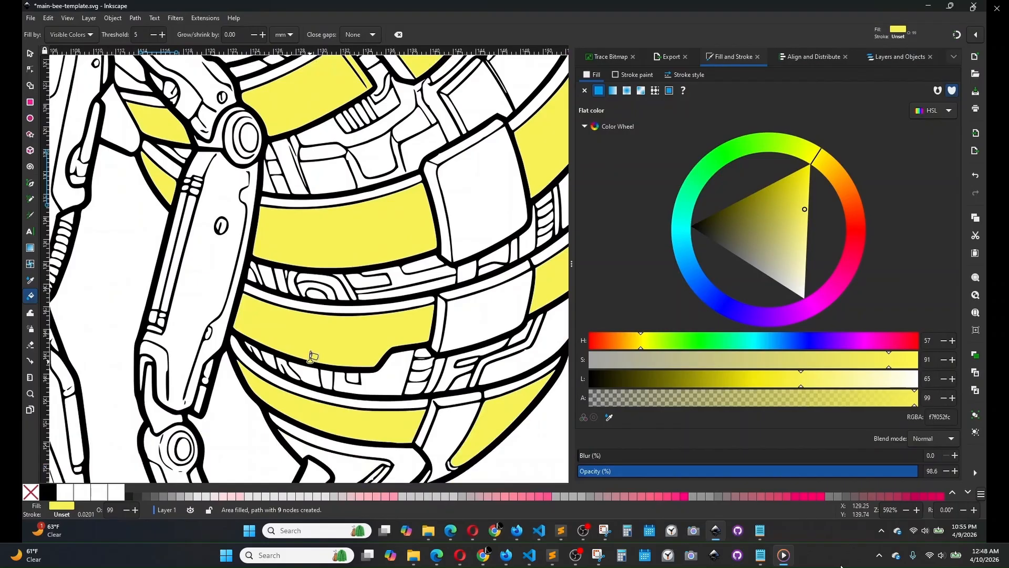
Step: Pause the video at the color-filling instructions to examine them, and resume playback
mouse_move(777, 510)
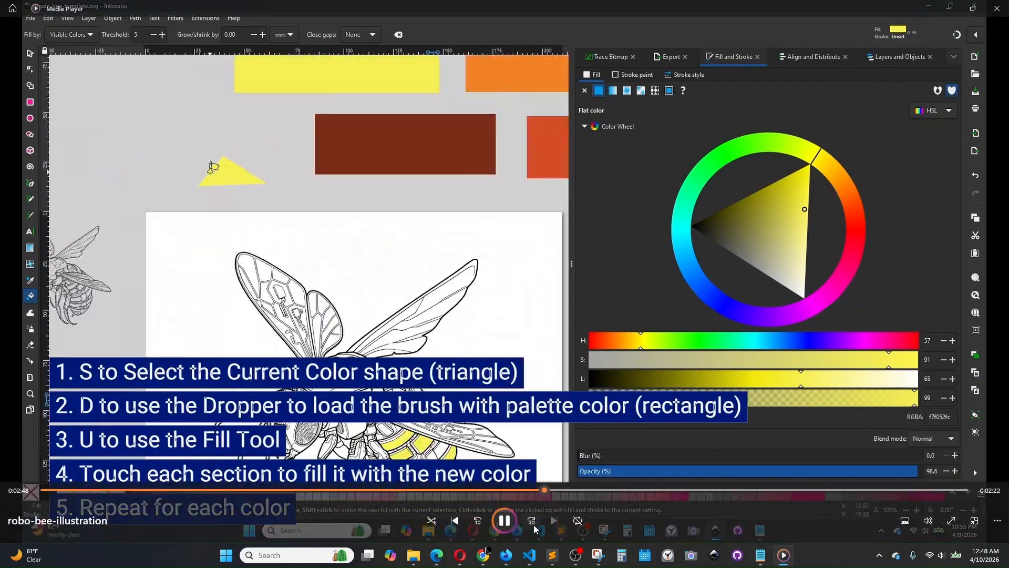
click(506, 521)
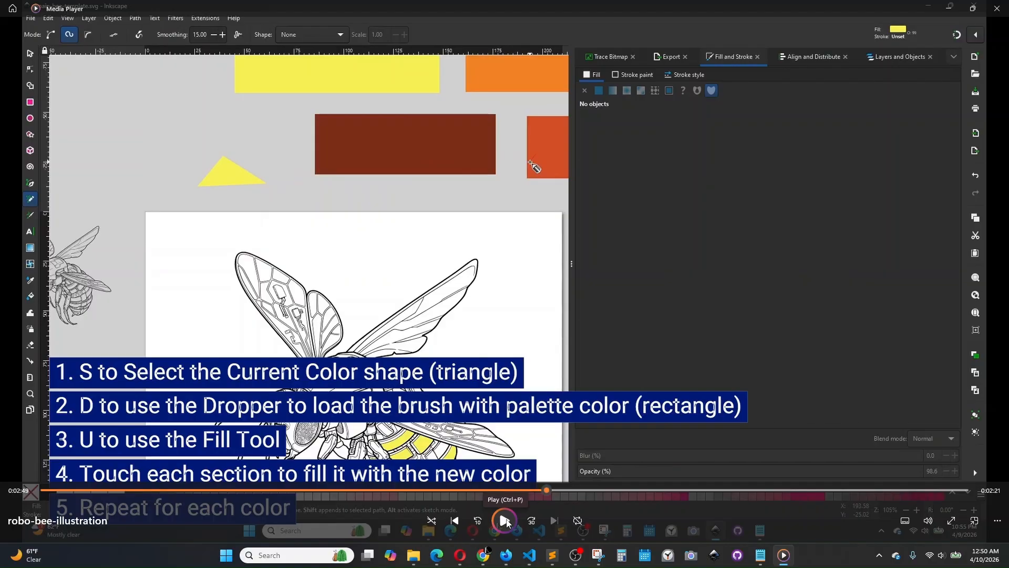
click(506, 520)
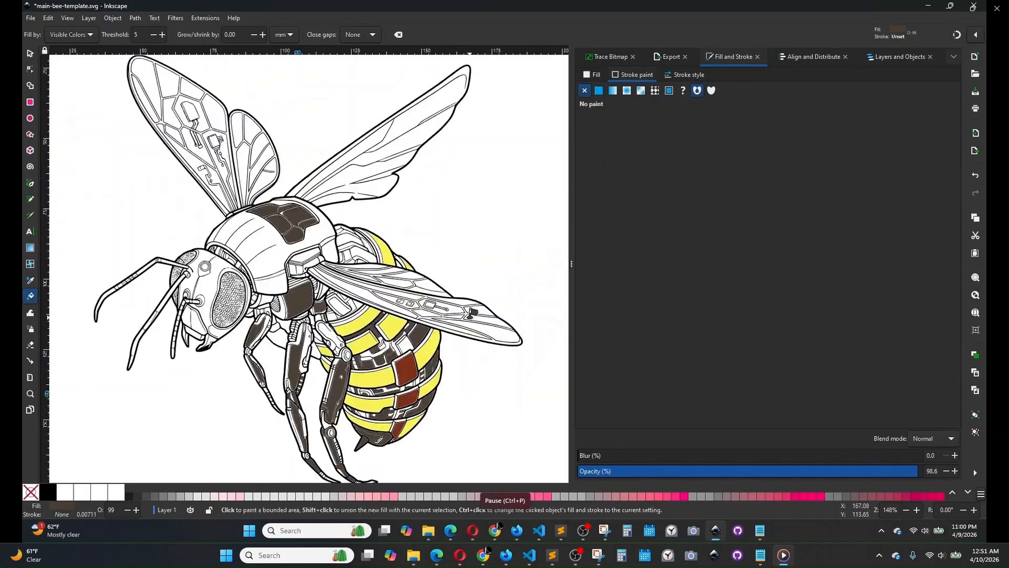
Step: Recolor the triangle swatch with the spicy orange of the palette rectangle and activate the Fill tool
key(s)
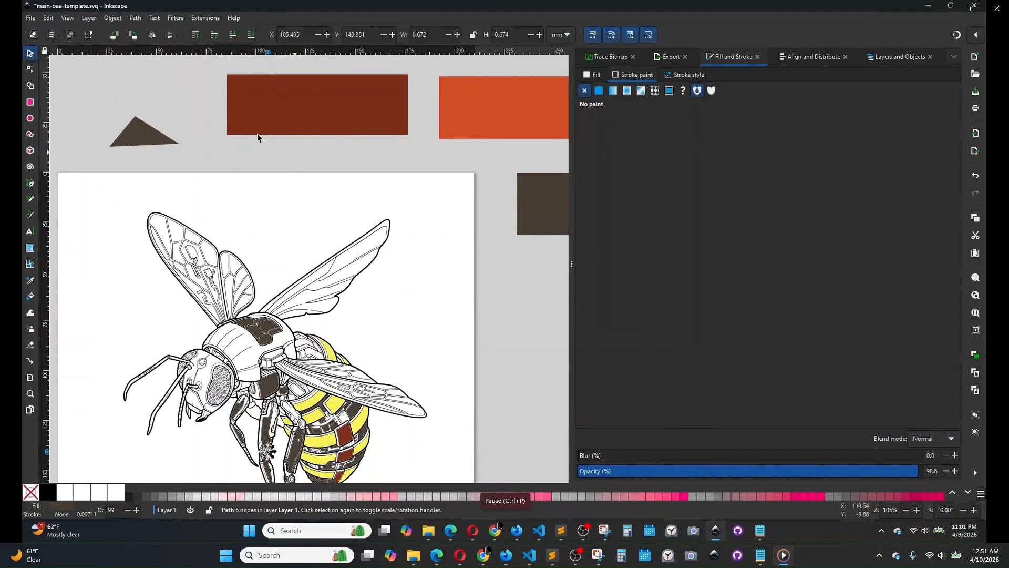
click(145, 137)
key(d)
click(481, 128)
key(u)
Step: Fill the narrow rims above the yellow abdomen bands and the edges of the brandy panels with spicy orange
scroll(308, 304, down, 2)
scroll(351, 453, up, 4)
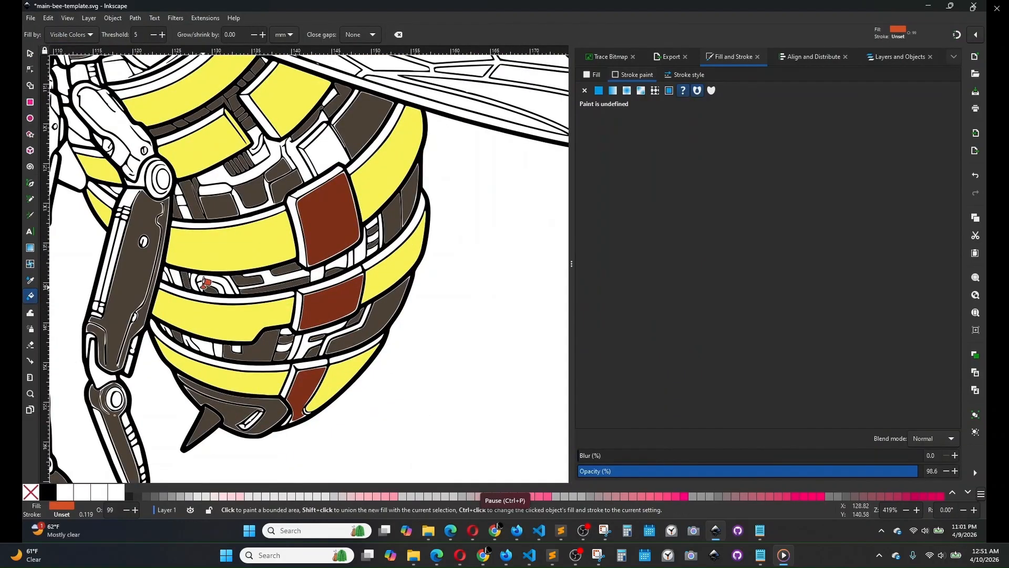
scroll(242, 339, up, 2)
click(373, 368)
click(210, 244)
click(410, 203)
click(500, 159)
scroll(341, 258, up, 6)
click(345, 209)
scroll(347, 205, down, 1)
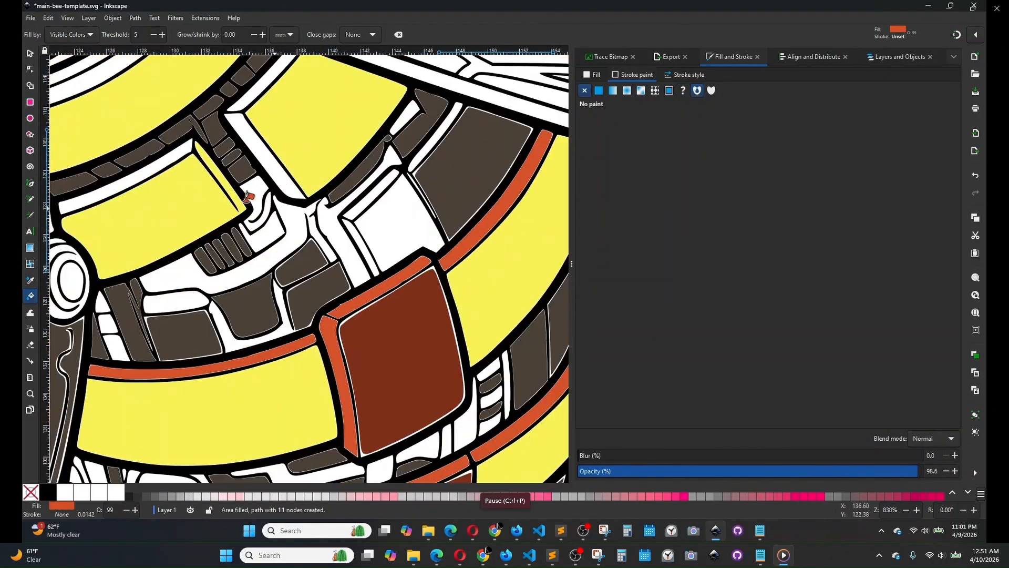
Step: Fill a small cell beside the rear leg joint and alternate ribs on the middle leg with spicy orange
scroll(388, 207, down, 2)
scroll(258, 302, up, 2)
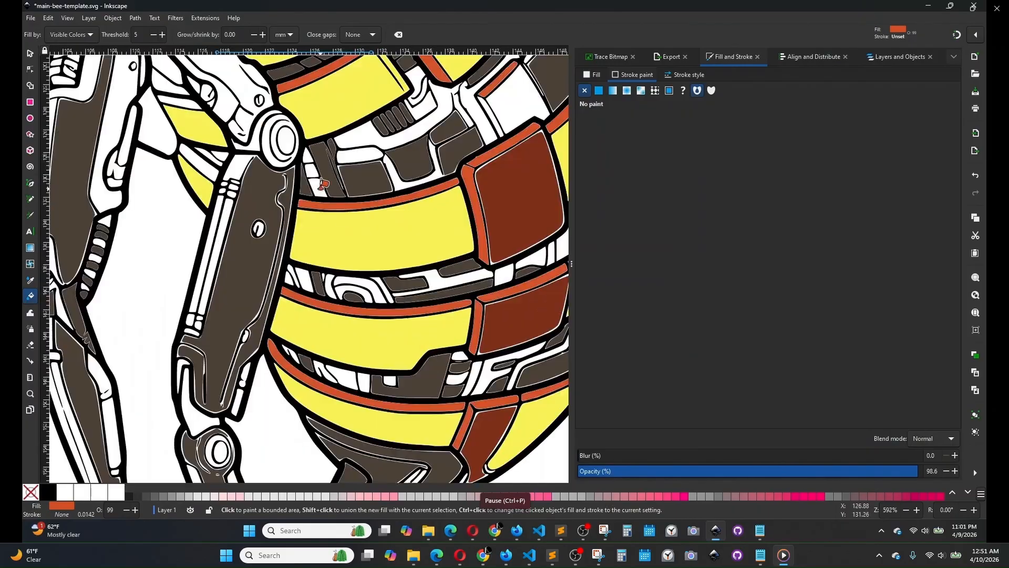
click(309, 159)
click(105, 218)
click(100, 265)
click(95, 279)
Step: Fill alternate small segments on both feet and along the rear lower leg with spicy orange
scroll(169, 281, down, 4)
scroll(268, 317, up, 3)
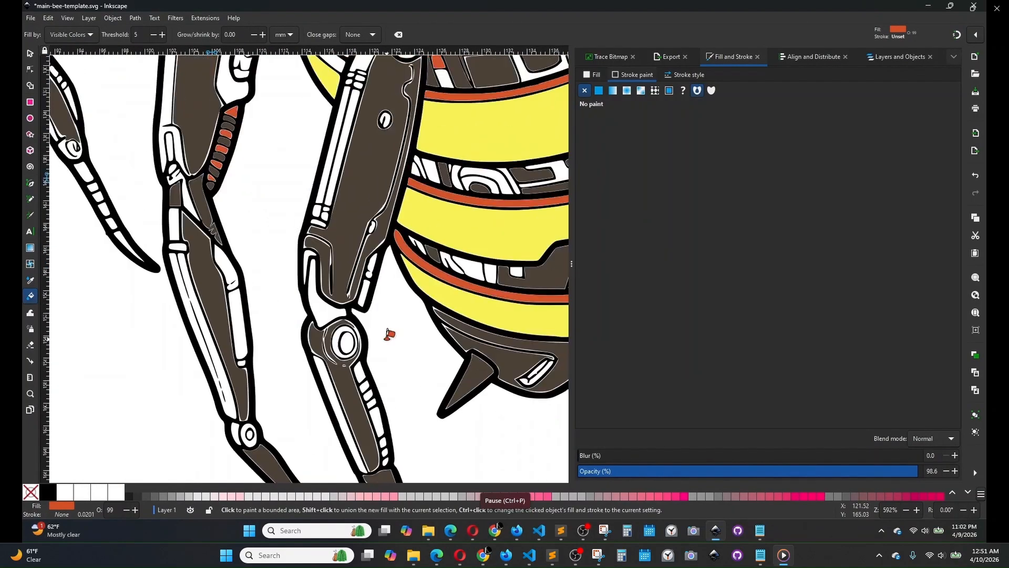
scroll(388, 333, up, 1)
scroll(402, 333, up, 1)
scroll(421, 270, up, 2)
click(170, 280)
click(195, 301)
click(465, 354)
click(492, 362)
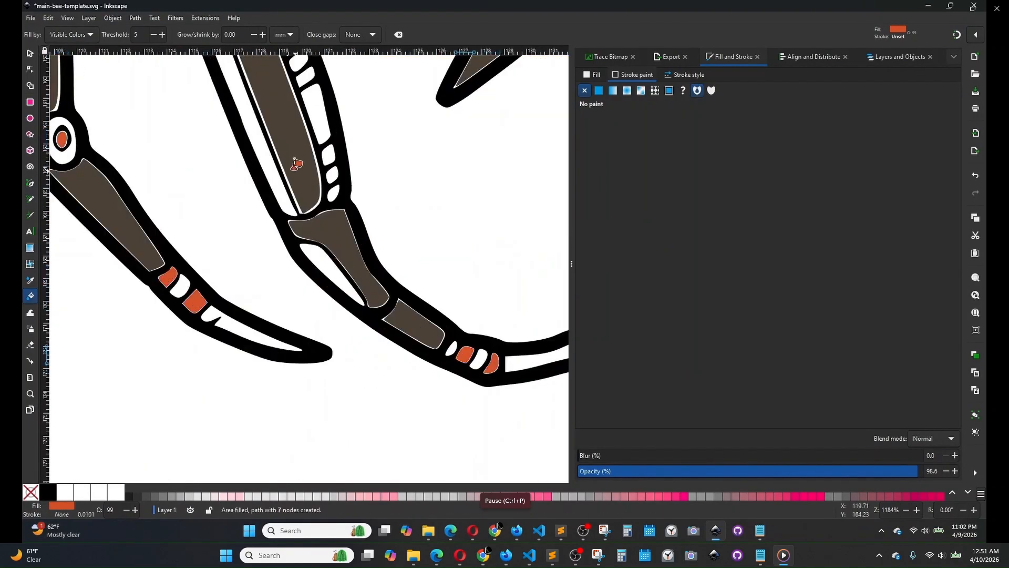
click(306, 79)
click(329, 155)
click(334, 193)
Step: Fill the long inner panel of the bee's foreground wing with spicy orange
scroll(399, 210, up, 20)
scroll(339, 230, down, 6)
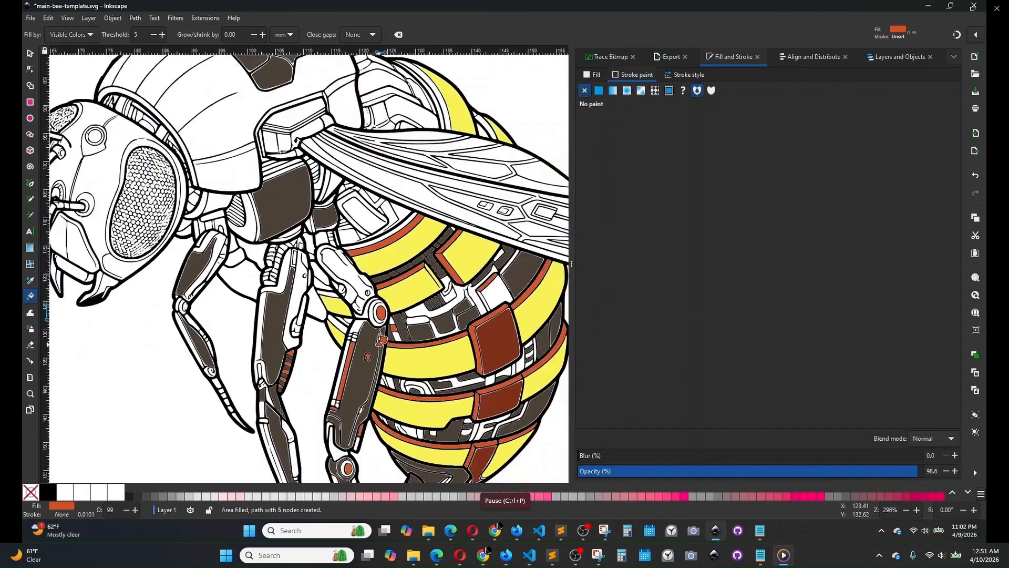
scroll(266, 272, up, 5)
click(265, 265)
scroll(273, 213, down, 5)
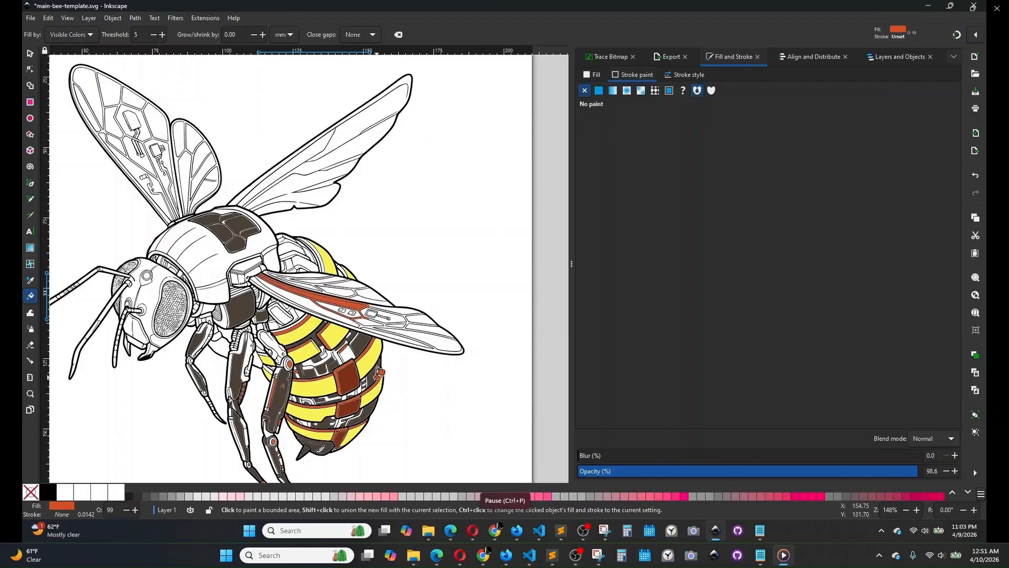
Step: Trace a closed outline around the bee's upper right wing with the Pen tool, following the thorax edge at its base
scroll(349, 342, up, 2)
key(b)
scroll(163, 378, up, 3)
click(92, 342)
click(115, 347)
click(175, 343)
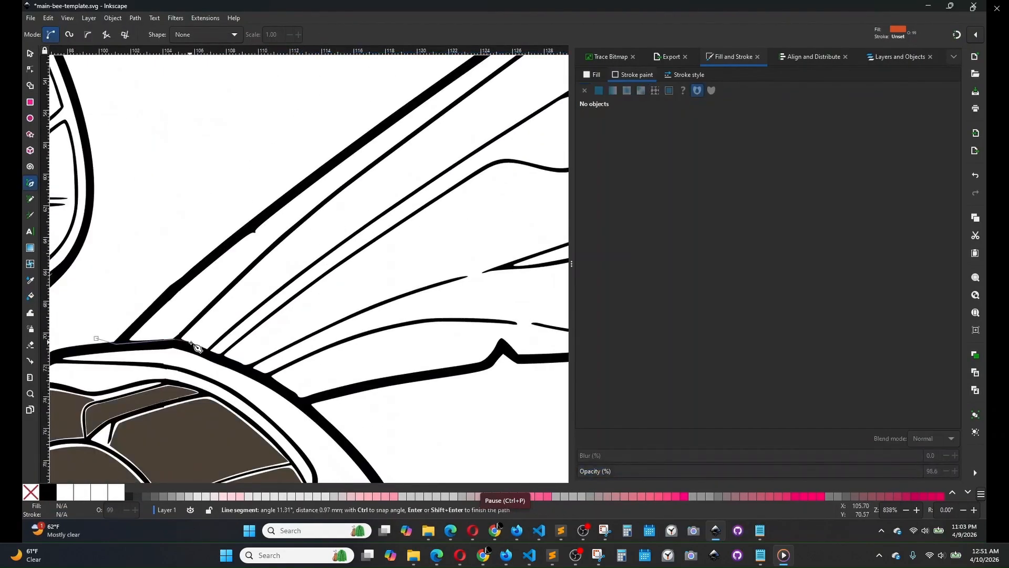
click(268, 377)
click(307, 412)
scroll(378, 408, down, 2)
click(398, 382)
click(430, 323)
scroll(479, 260, down, 2)
click(550, 191)
click(550, 104)
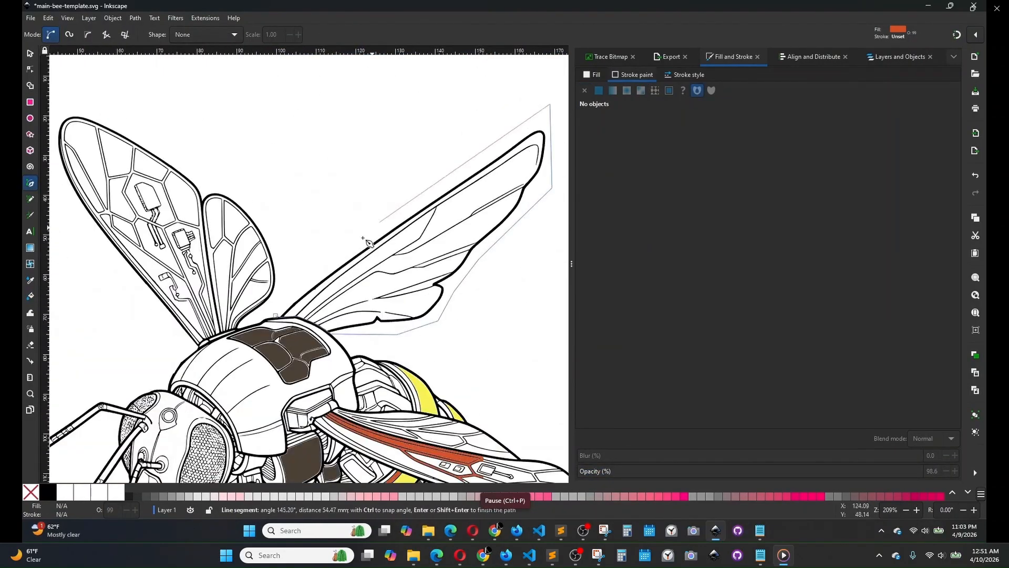
click(278, 316)
Step: Select the traced wing outline together with the bee line art and subtract it using the Difference path operation
key(s)
shift+click(228, 195)
key(ctrl+minus)
scroll(336, 284, down, 3)
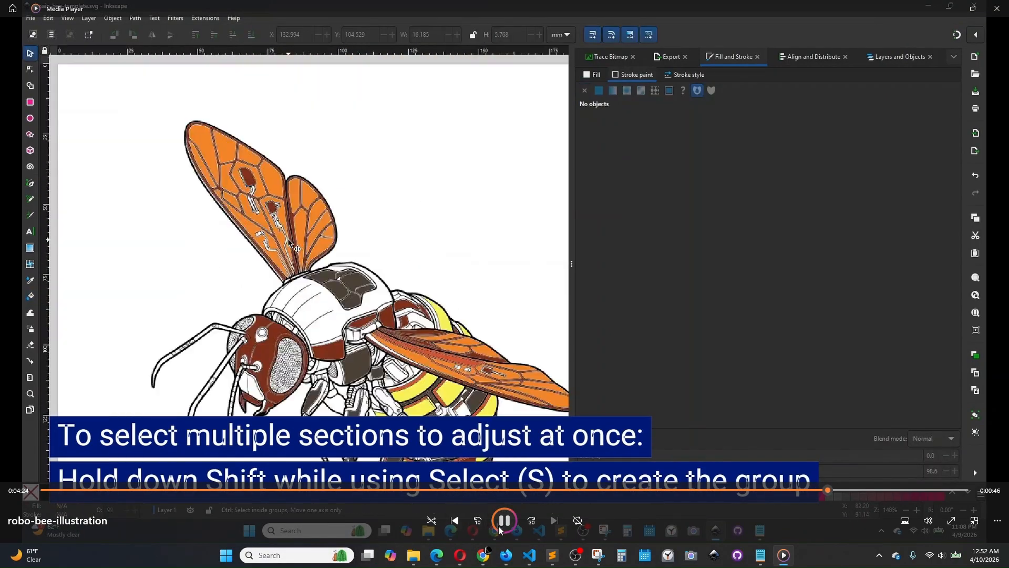
Step: Play the video through the wing recoloring, the base color shape under the head and the signature text, pausing to examine each stage
click(499, 528)
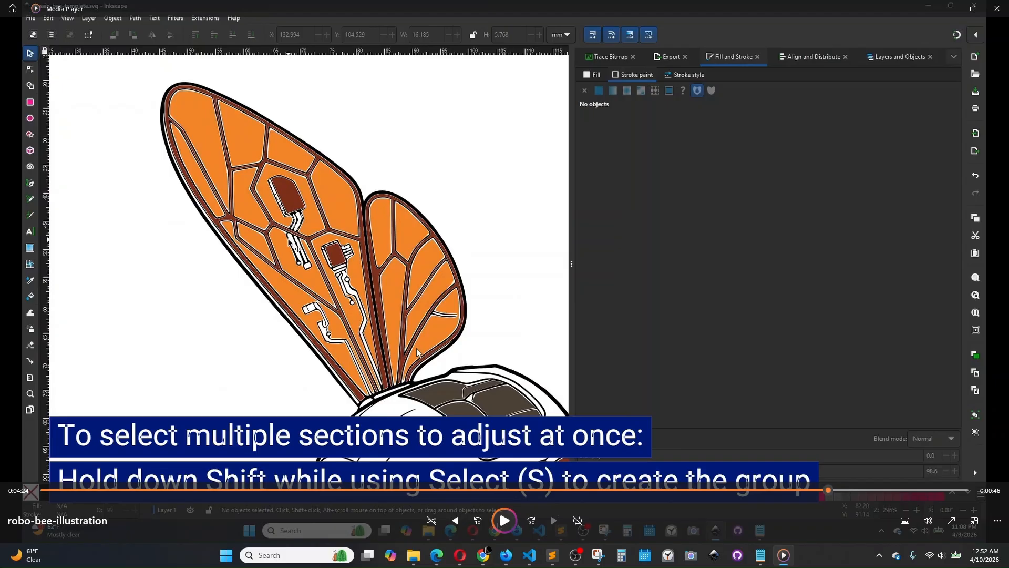
click(504, 522)
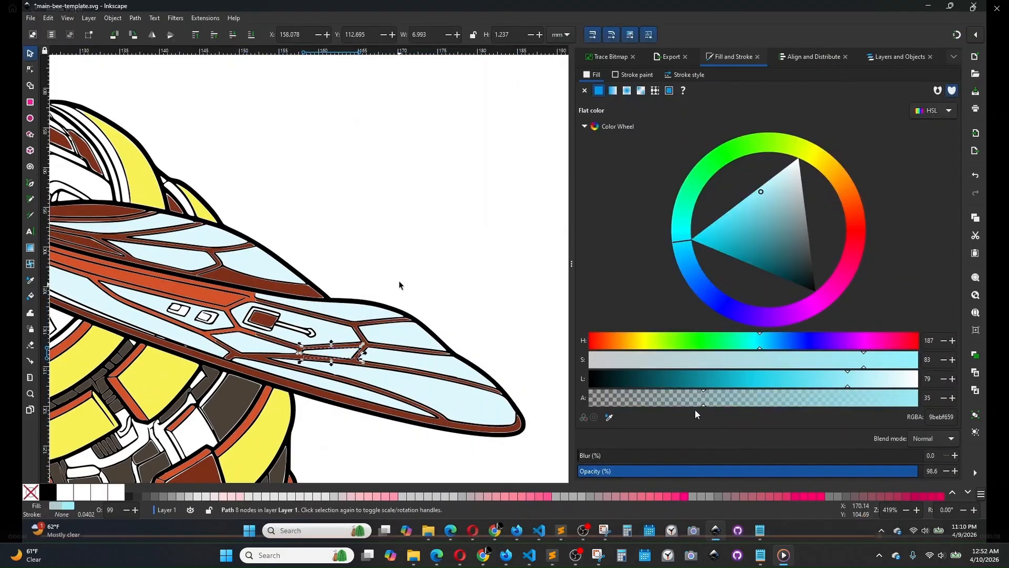
mouse_move(623, 405)
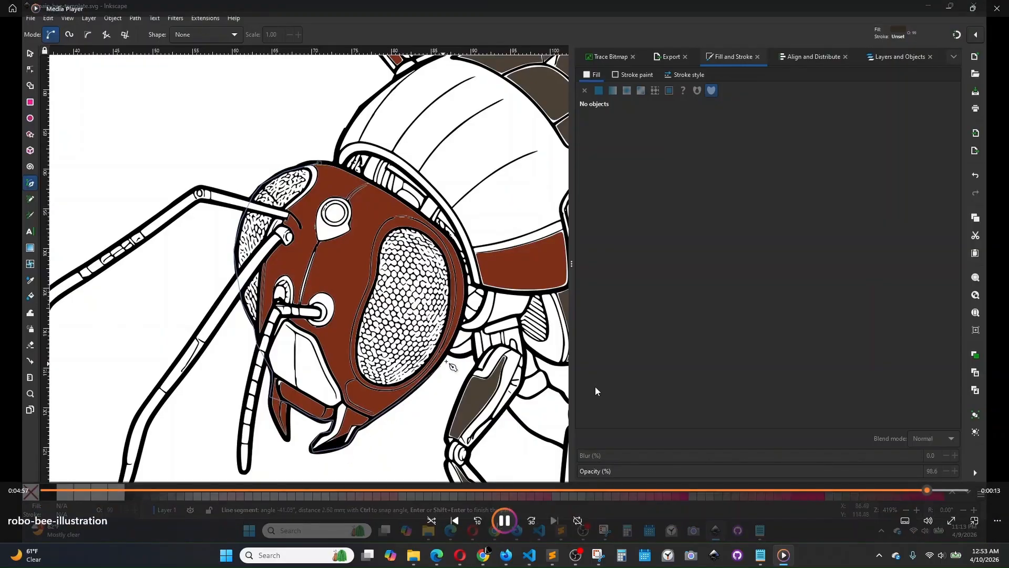
click(503, 527)
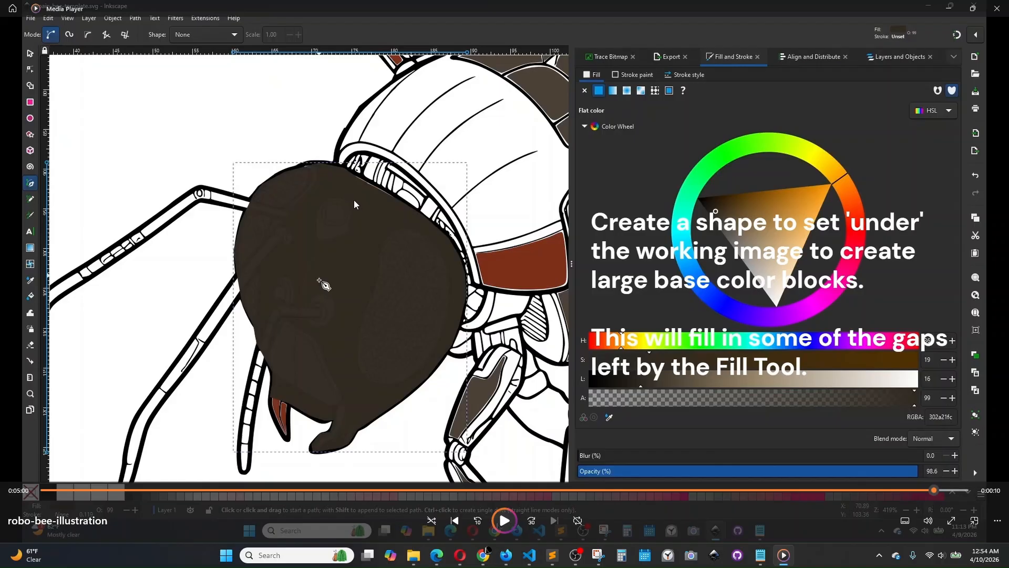
click(504, 520)
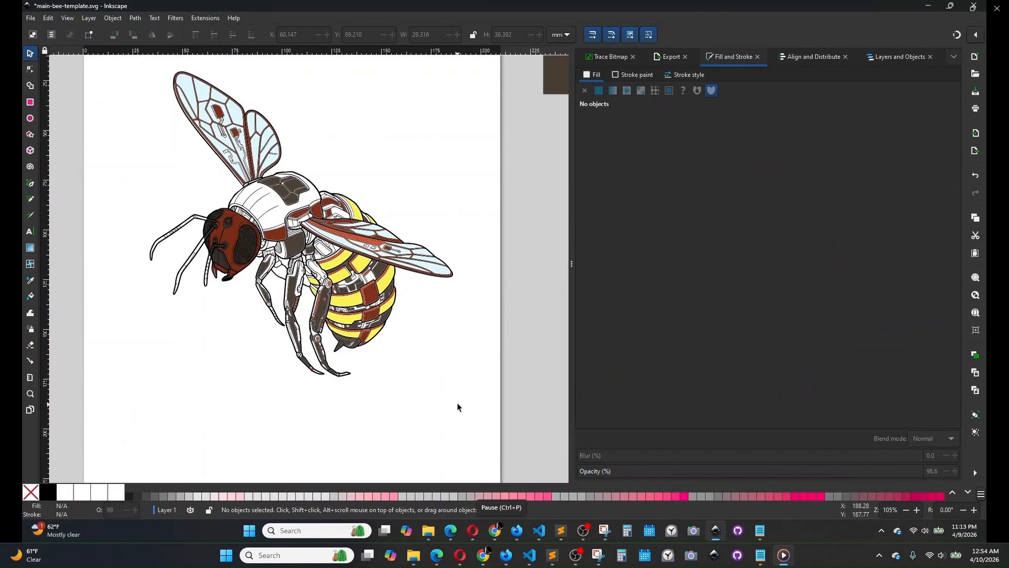
click(506, 523)
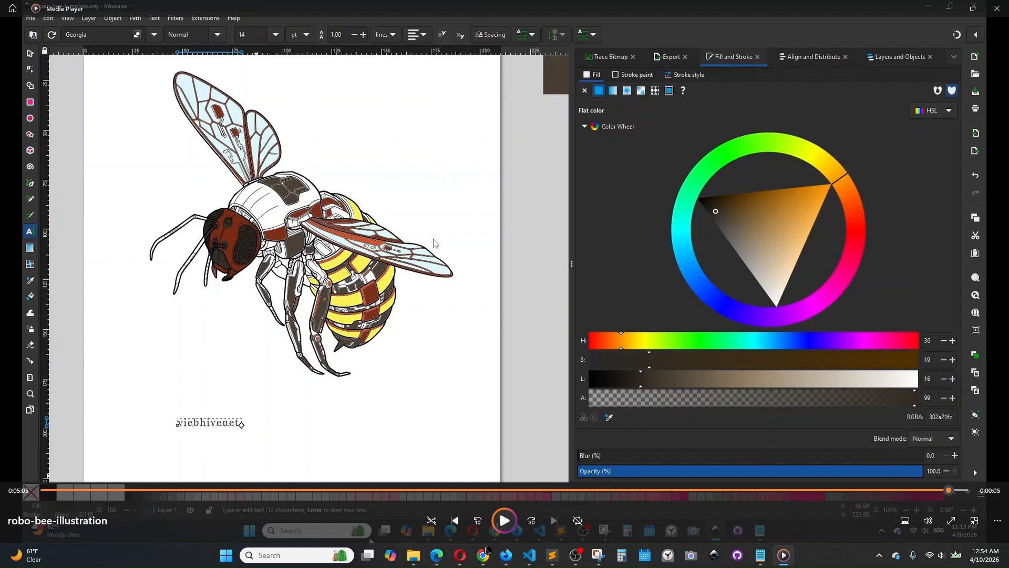
Step: Switch to the Coolors palette in Chrome, view the Stitch project, and switch to the vibehive-home mockup in Opera
mouse_move(484, 562)
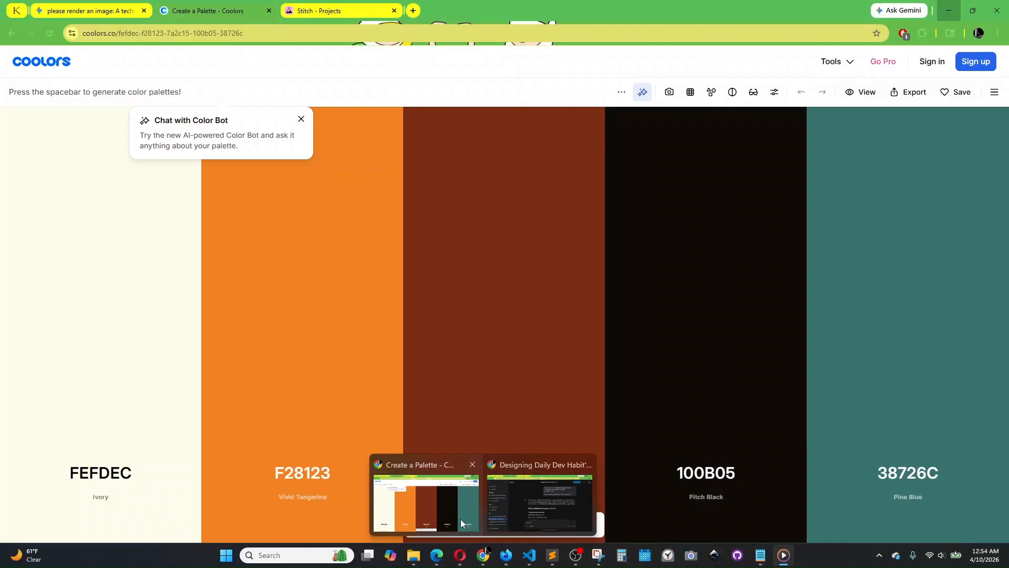
click(461, 523)
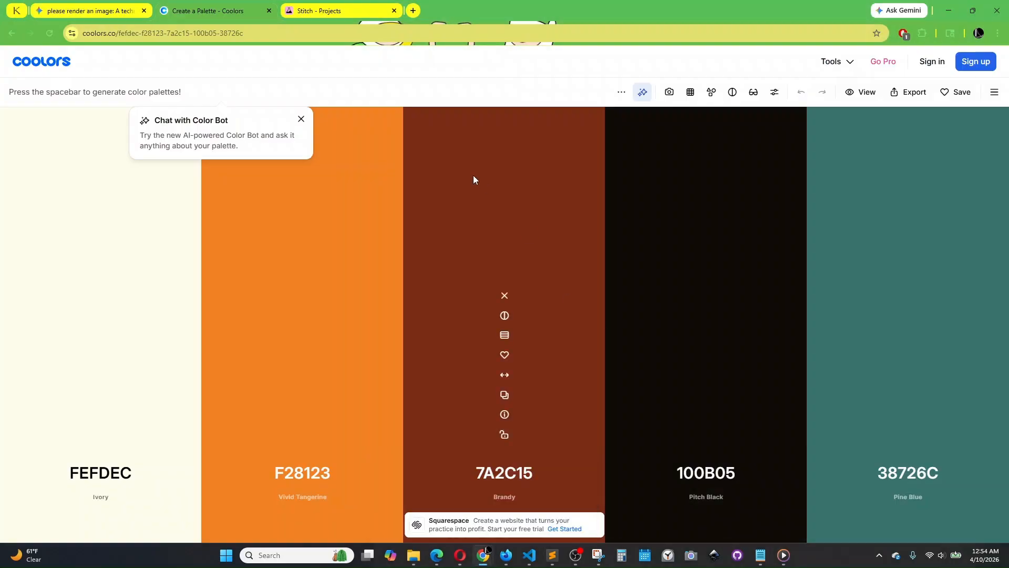
click(320, 11)
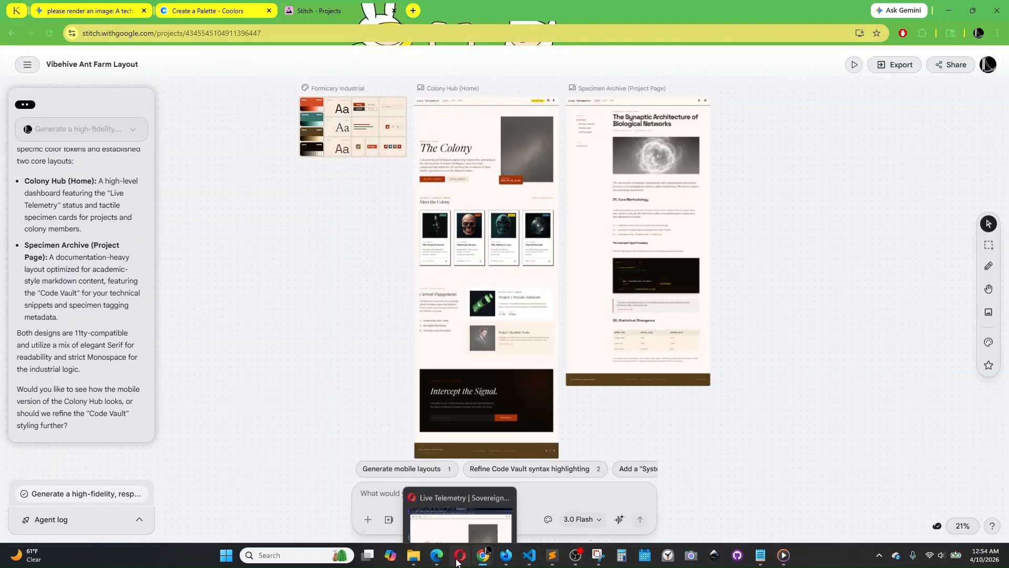
click(462, 543)
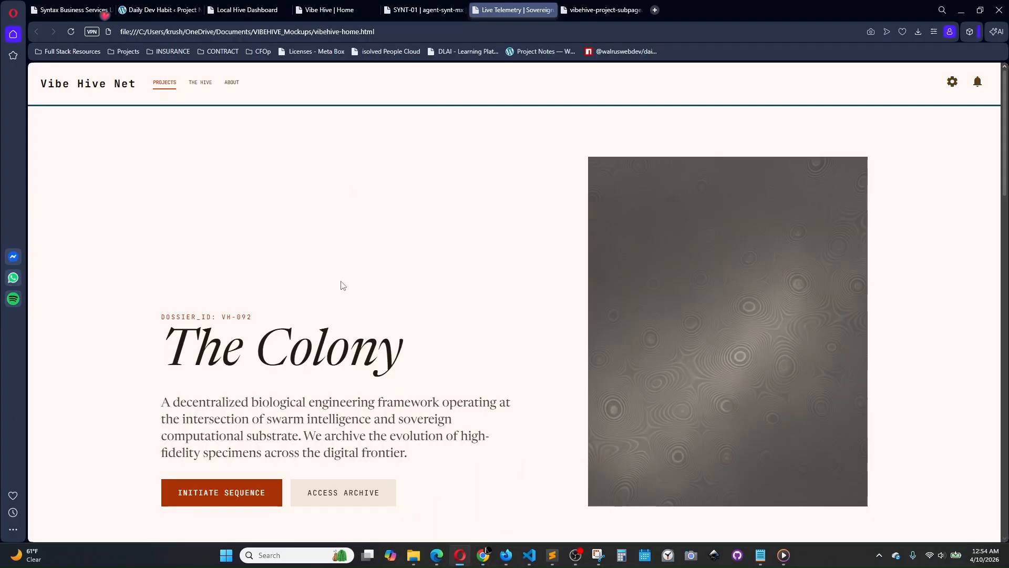
Step: Examine the Meet the Colony specimen cards on the Vibe Hive Net home page
scroll(359, 280, down, 7)
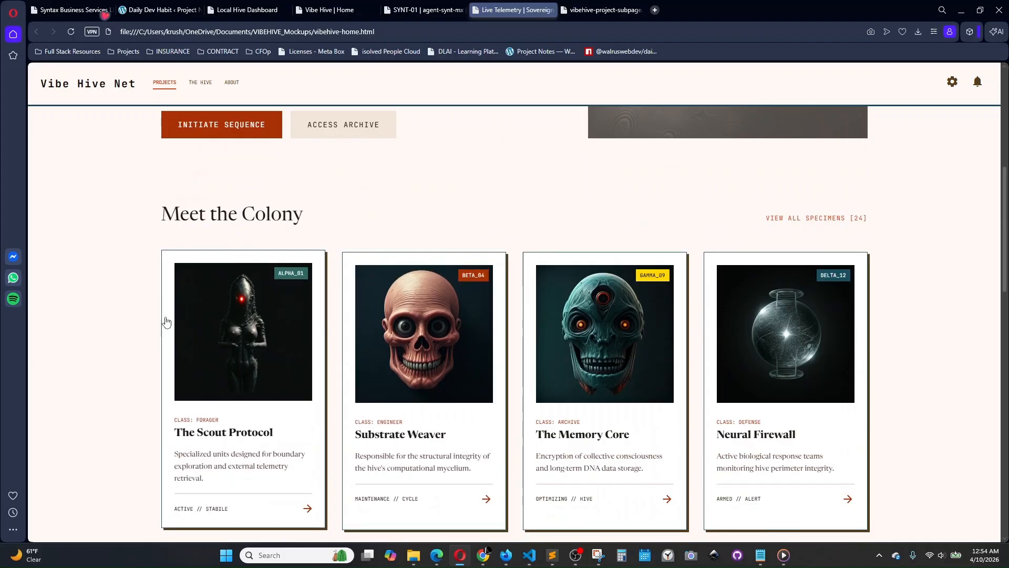
scroll(103, 343, down, 1)
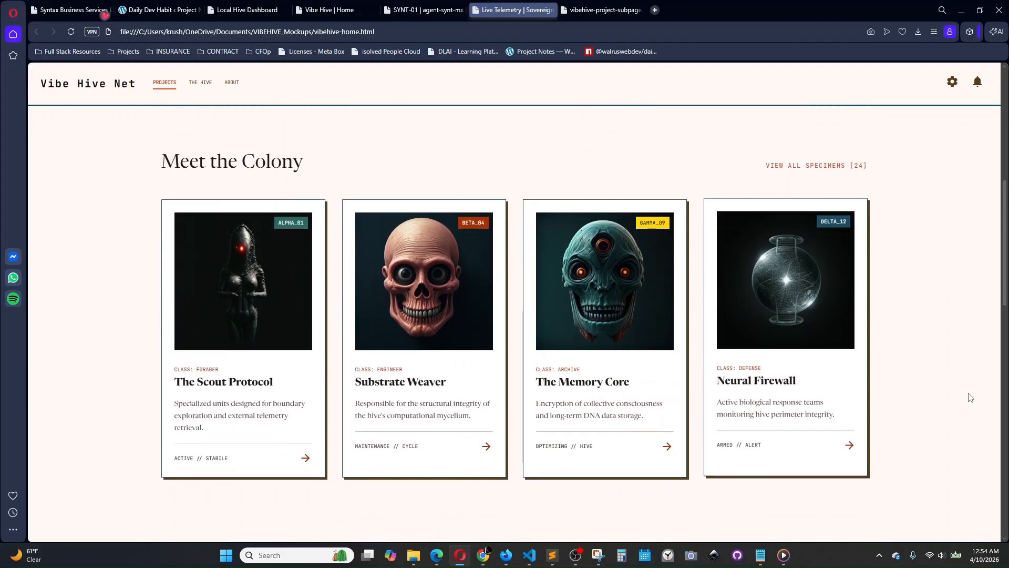
scroll(930, 386, down, 1)
scroll(914, 376, up, 1)
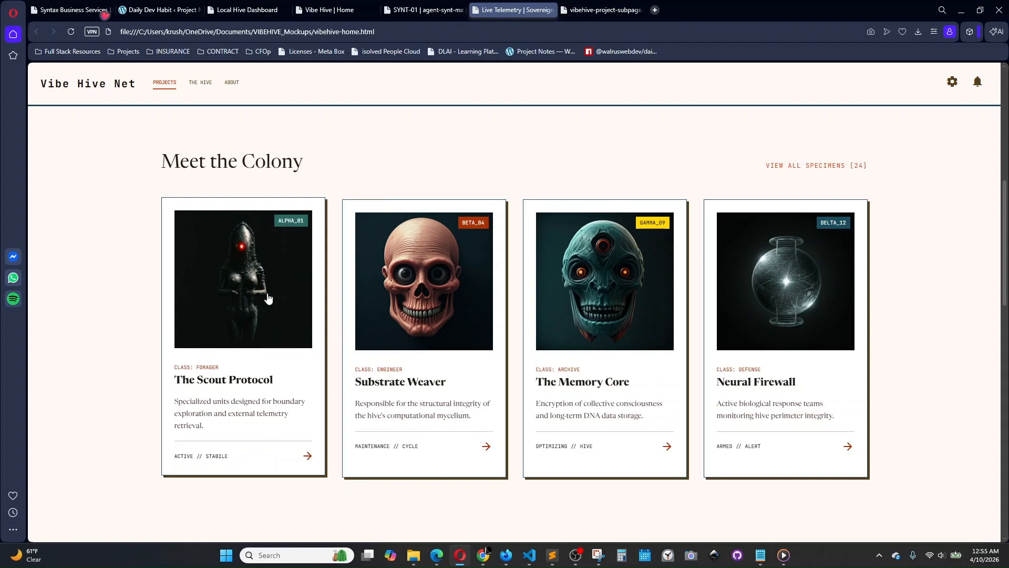
scroll(908, 353, up, 7)
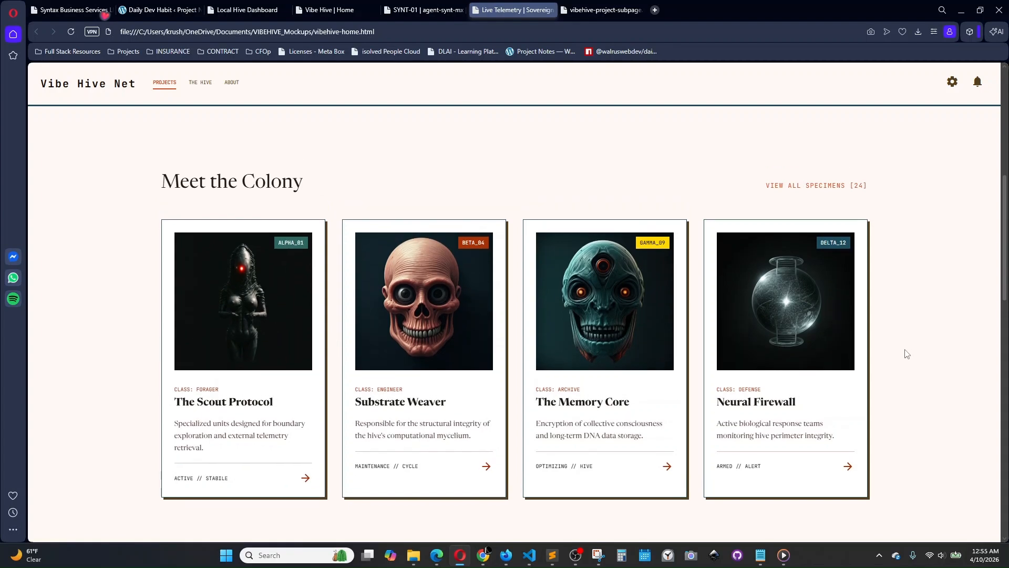
Step: Review the Vibe Hive Net home page from The Colony intro through the Current Focus projects and back to the intro
scroll(908, 353, down, 4)
scroll(907, 354, up, 3)
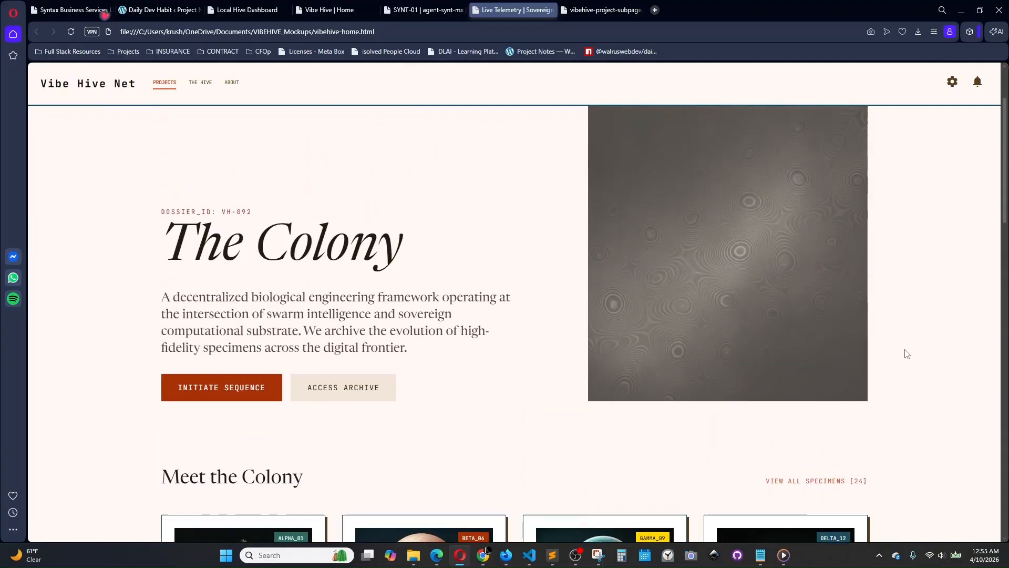
scroll(908, 353, down, 7)
scroll(908, 353, down, 8)
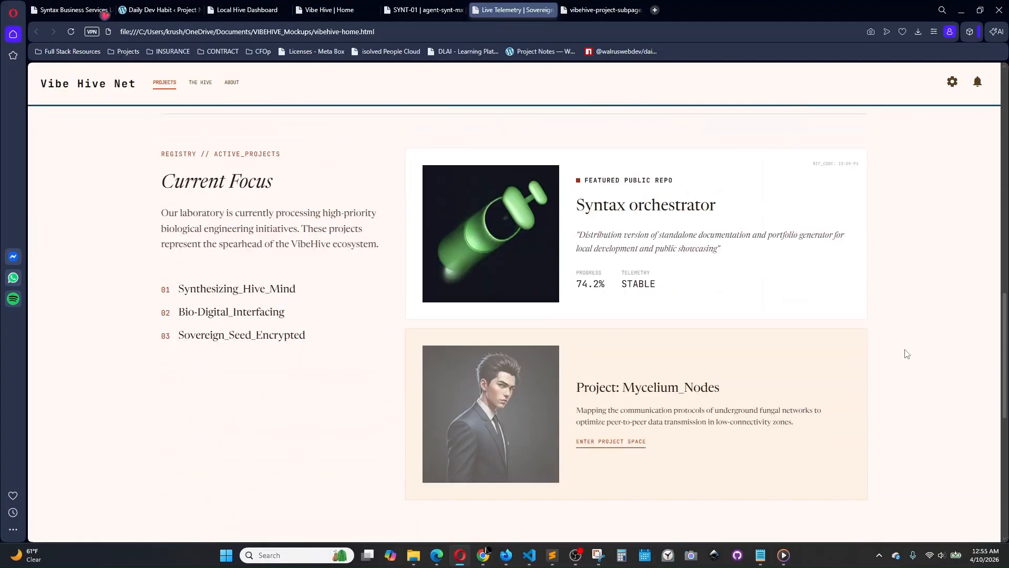
scroll(908, 354, up, 1)
scroll(908, 353, up, 12)
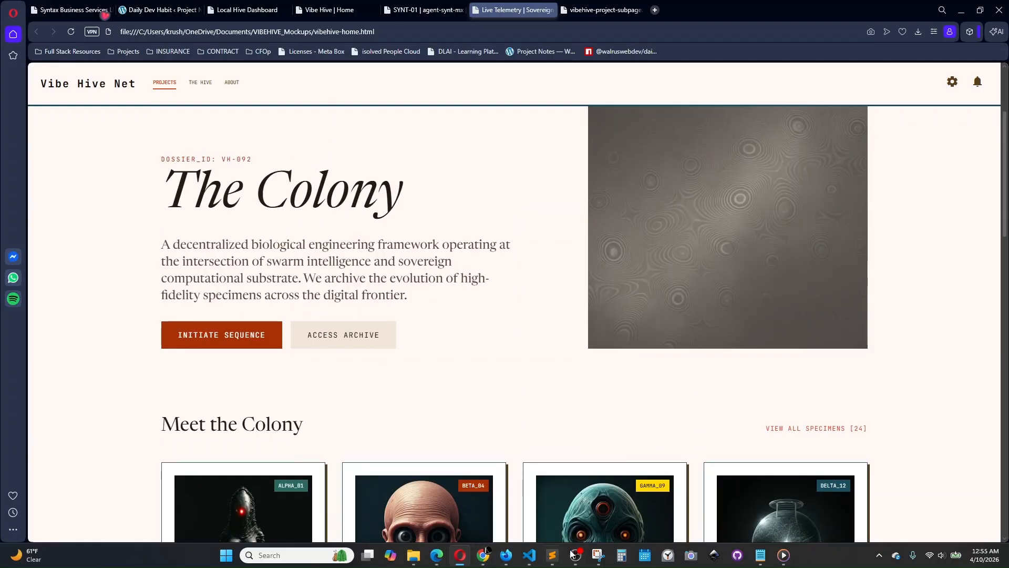
Step: Switch to the robo-bee-illustration video in Media Player and play its closing seconds, pausing to examine the vibehivenet.com text being added
mouse_move(585, 561)
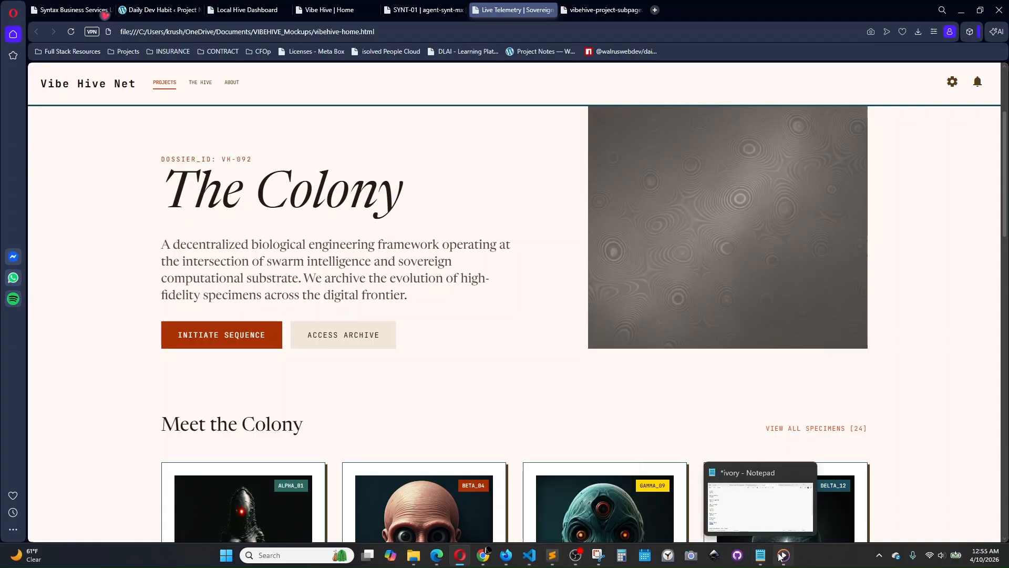
mouse_move(784, 555)
click(782, 526)
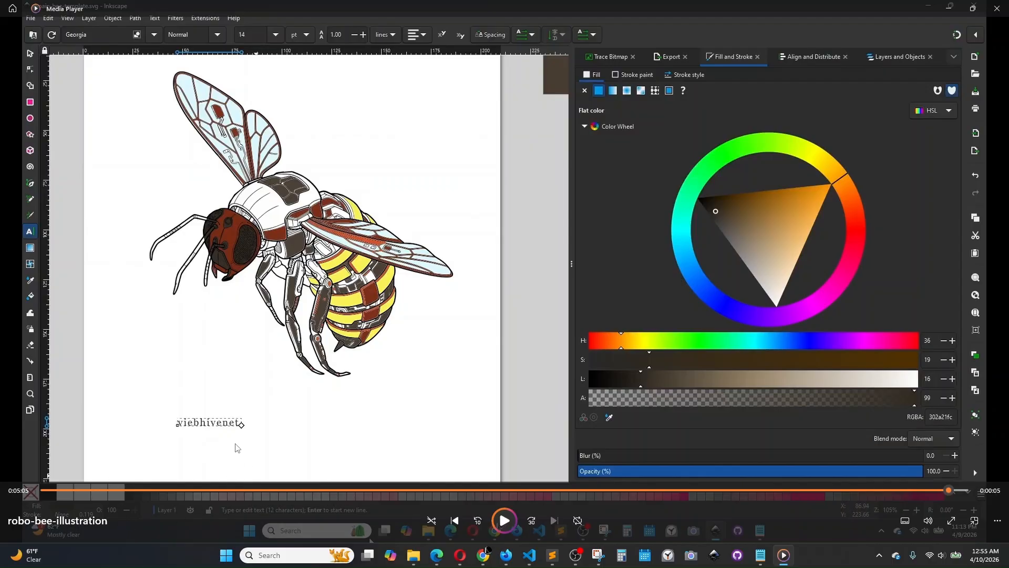
click(504, 521)
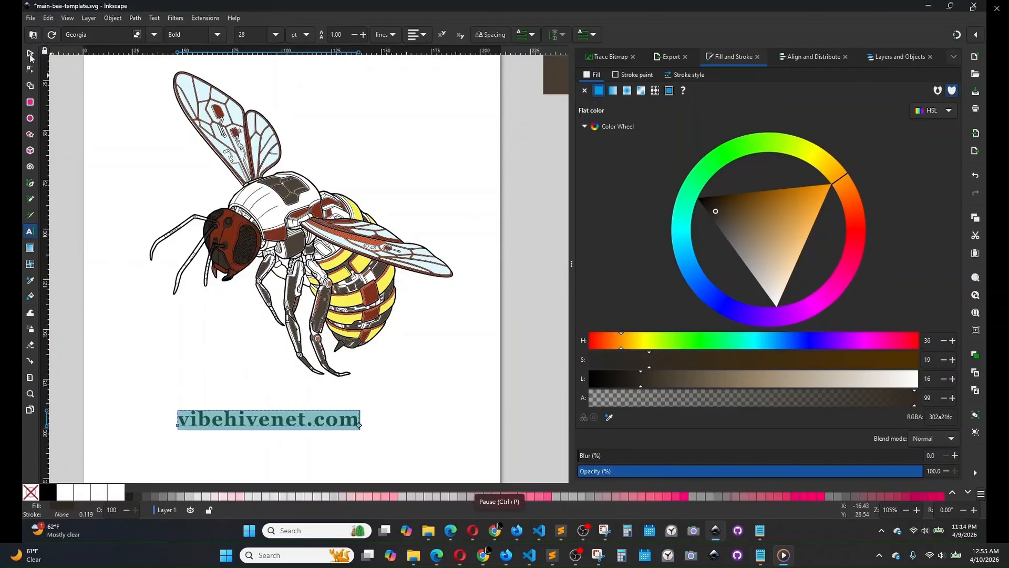
click(504, 522)
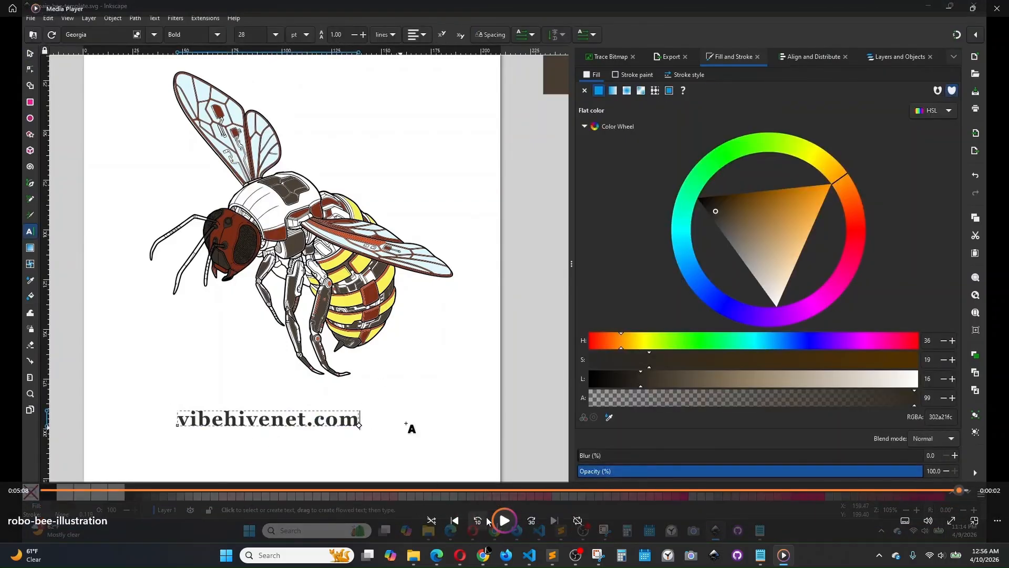
click(501, 519)
click(501, 519)
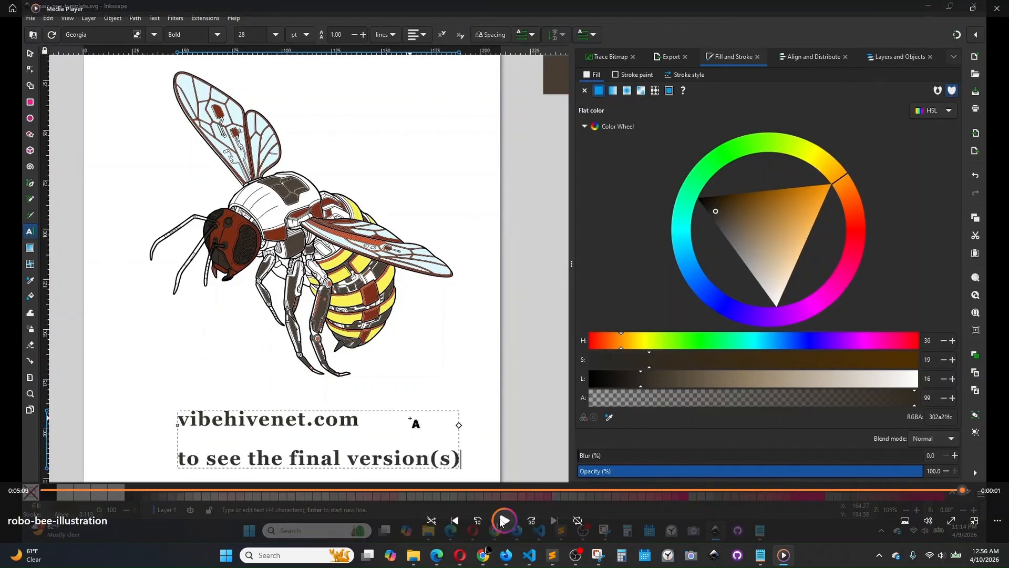